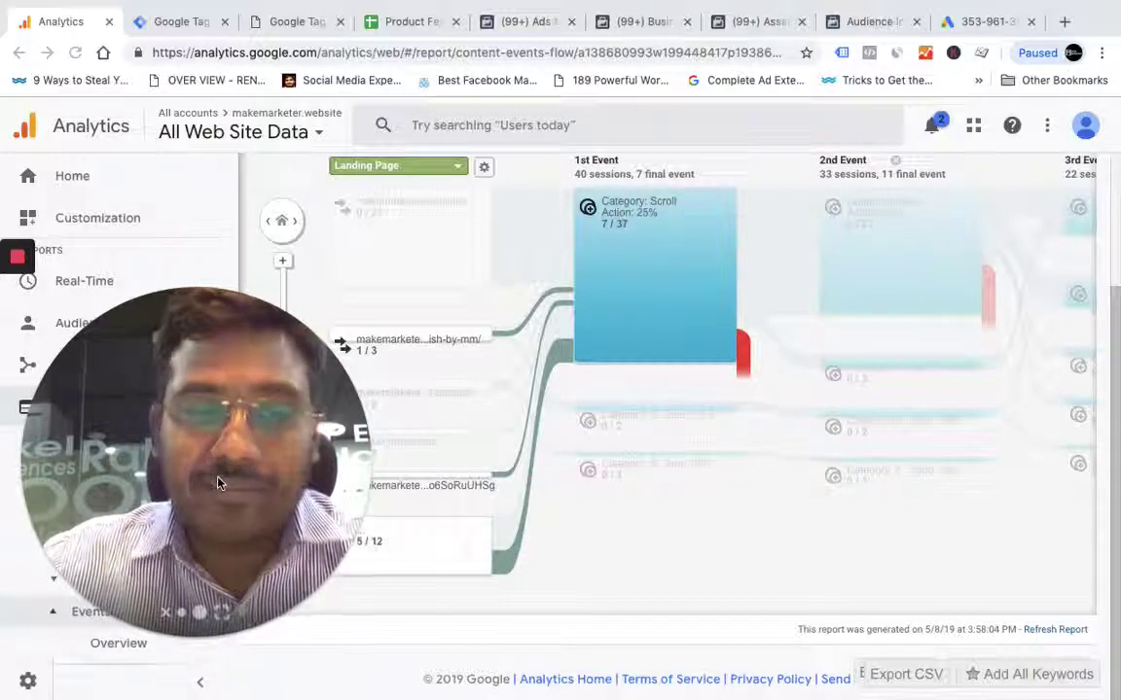
Load makemarketer.website in a new tab, check its four fired Tag Manager tags, and return to Analytics.
click(182, 613)
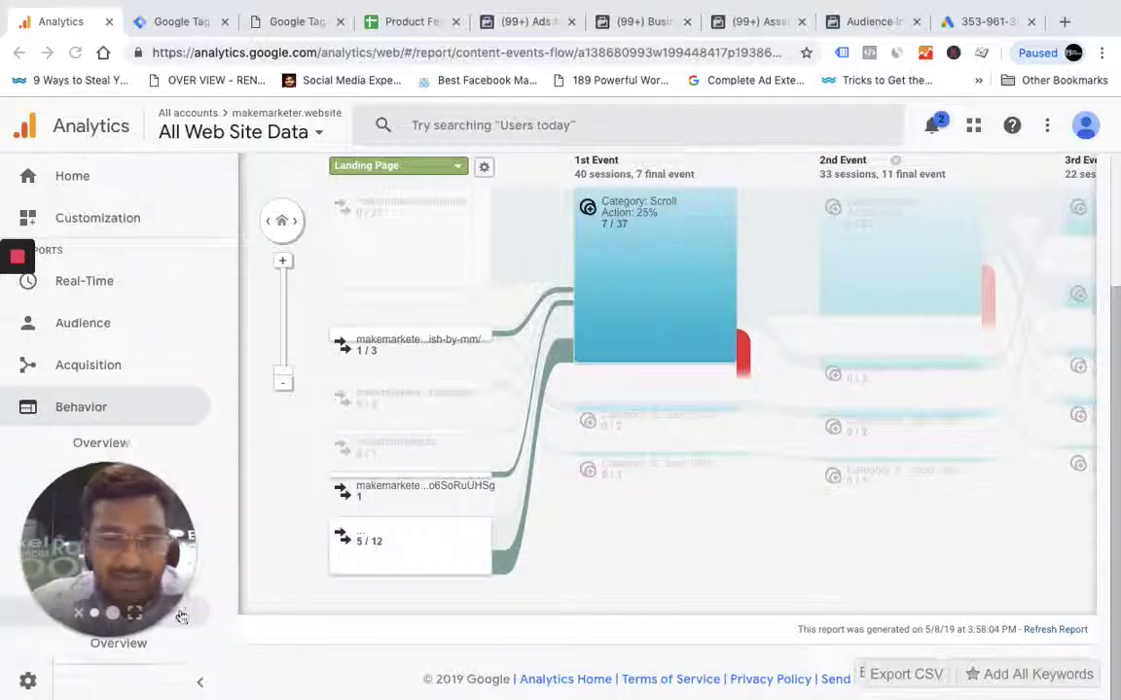
drag(182, 613, 742, 633)
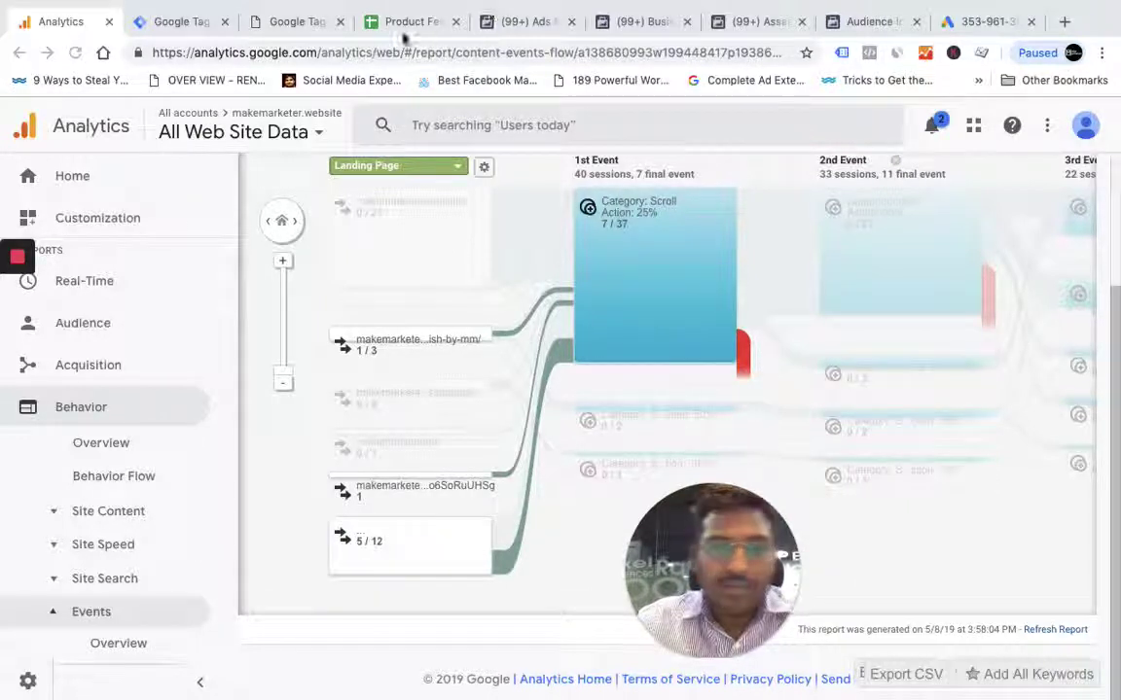
click(1063, 21)
text(makemarketer.website)
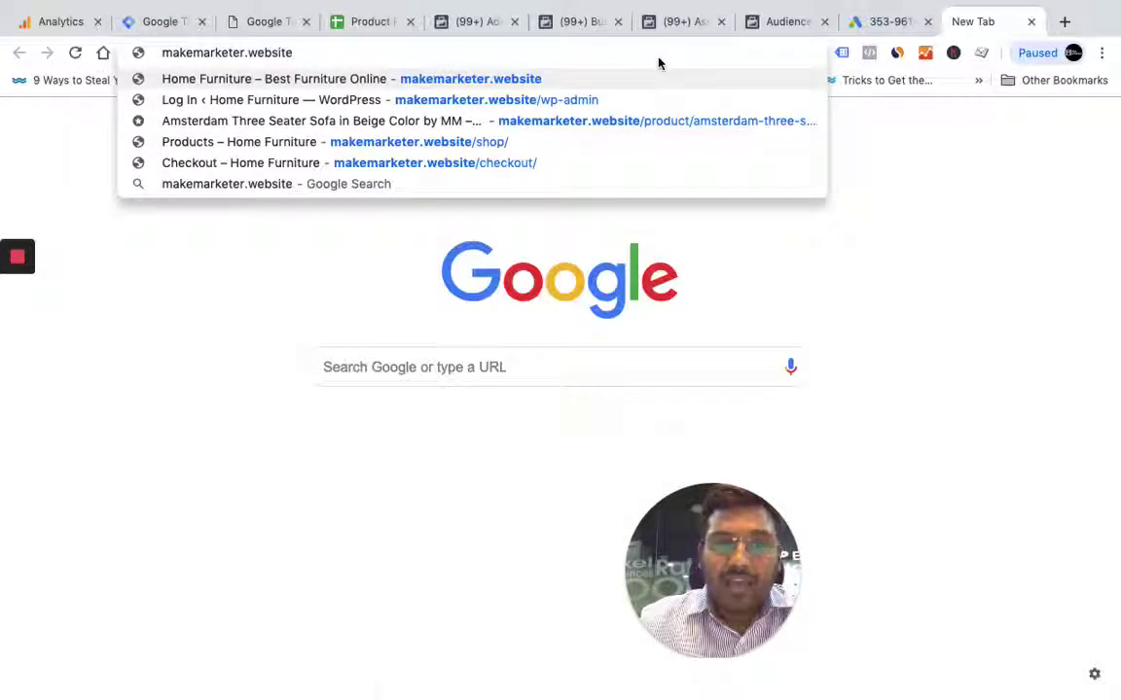
key(Return)
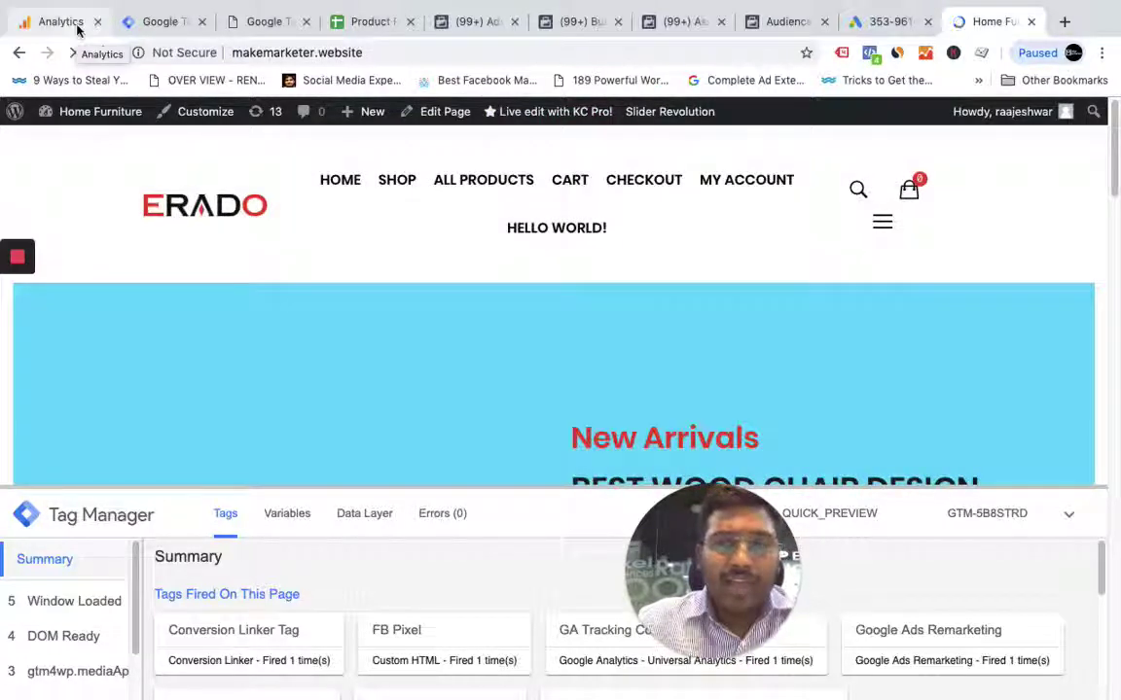
click(77, 27)
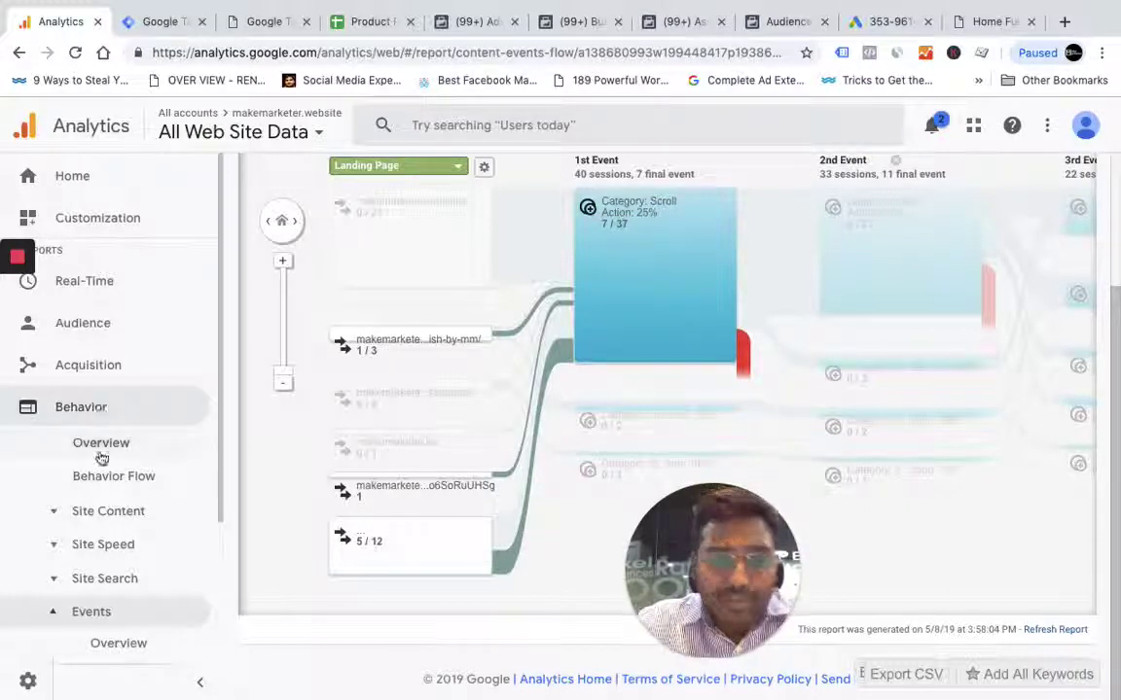
Show the Behavior Overview pageview comparison of All Users against the Made a Purchase segment.
click(113, 446)
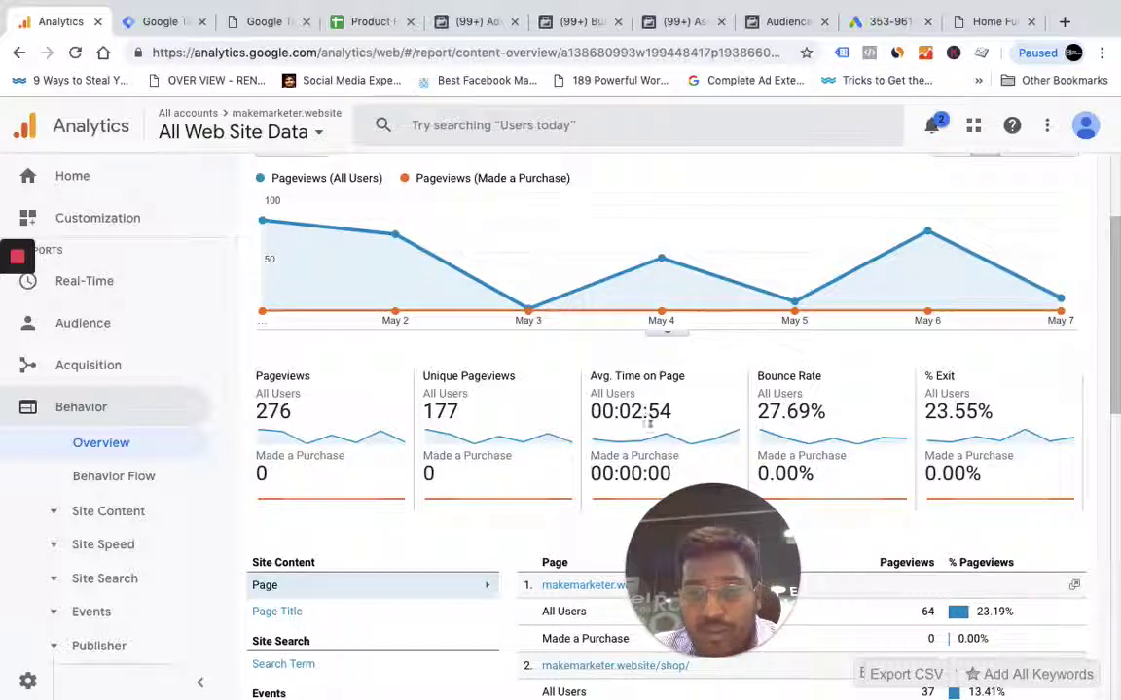
scroll(832, 428, down, 1)
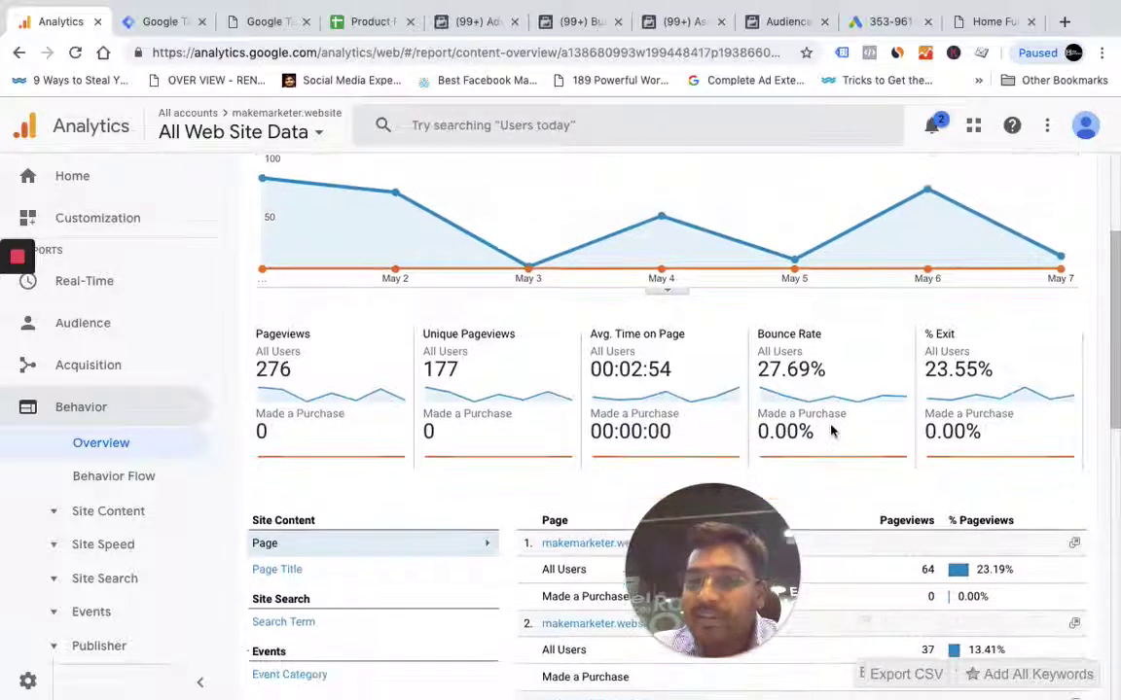
scroll(994, 377, down, 1)
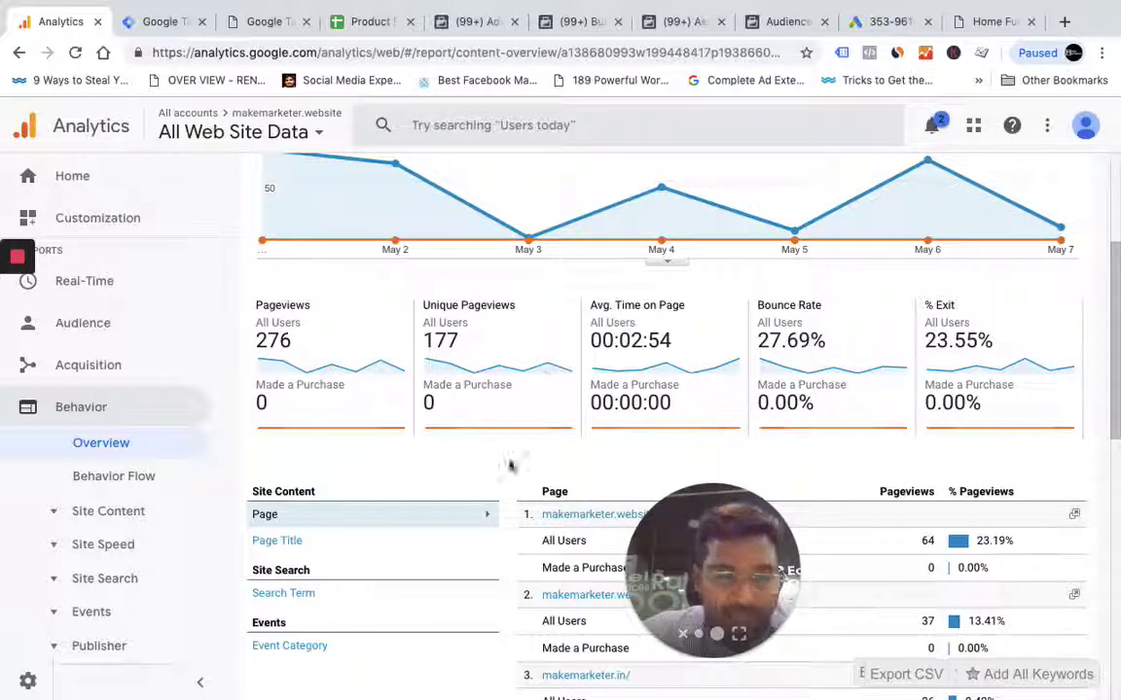
Go through Behavior Flow to the Site Content > All Pages report.
click(145, 476)
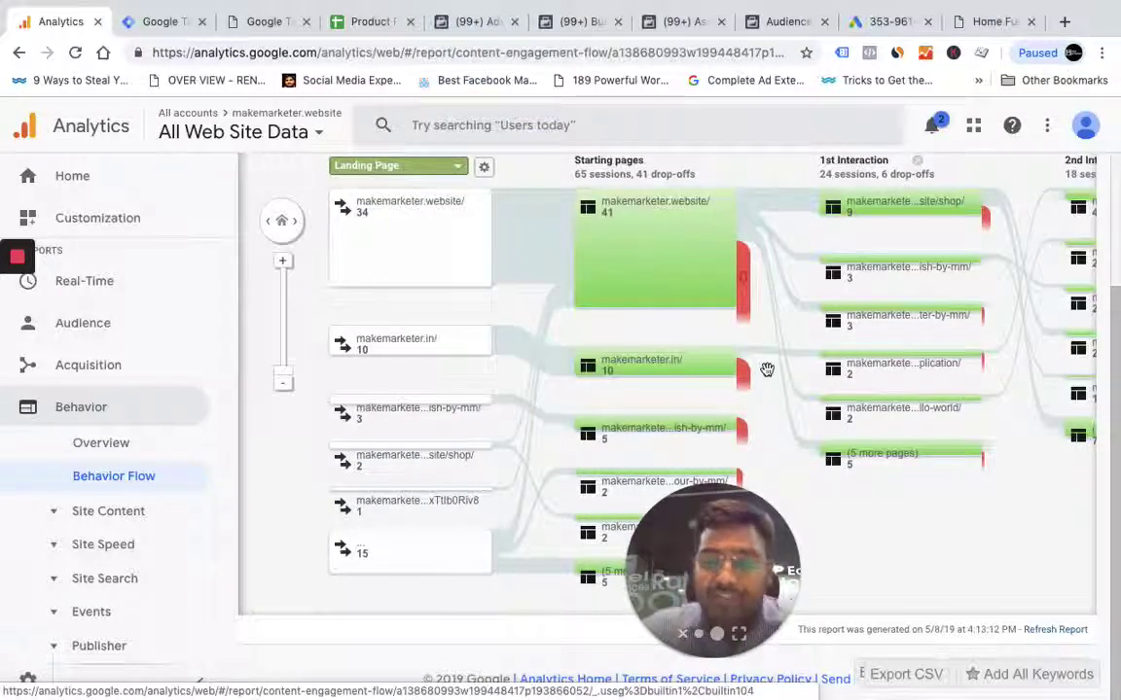
scroll(165, 568, down, 2)
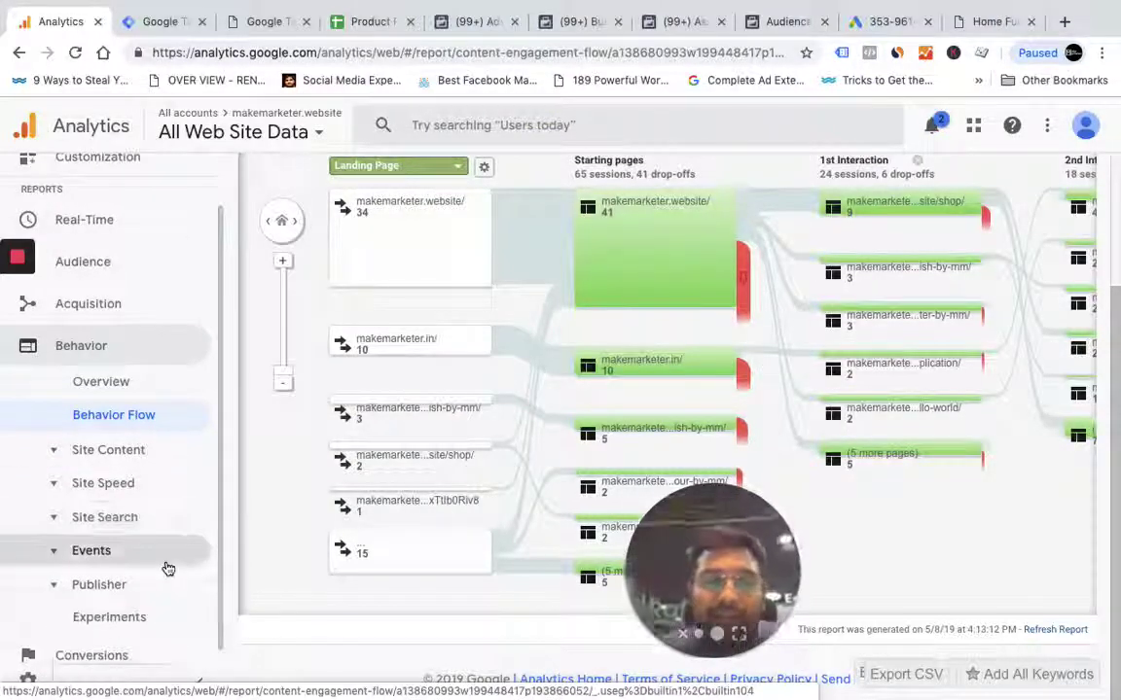
click(58, 453)
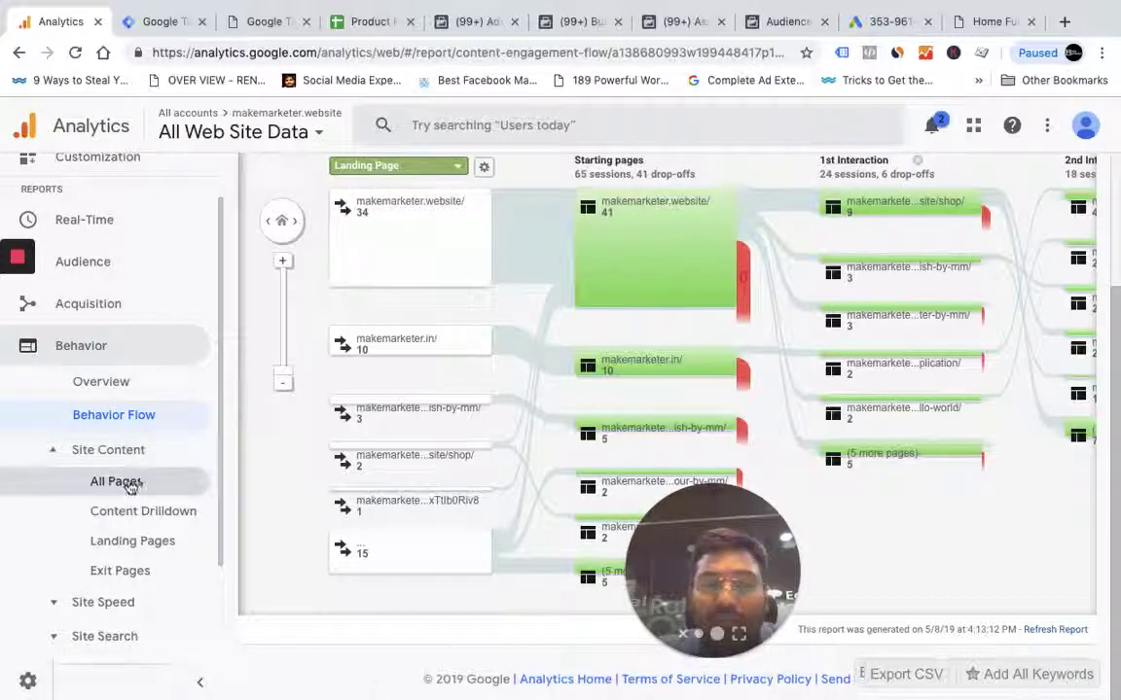
click(128, 484)
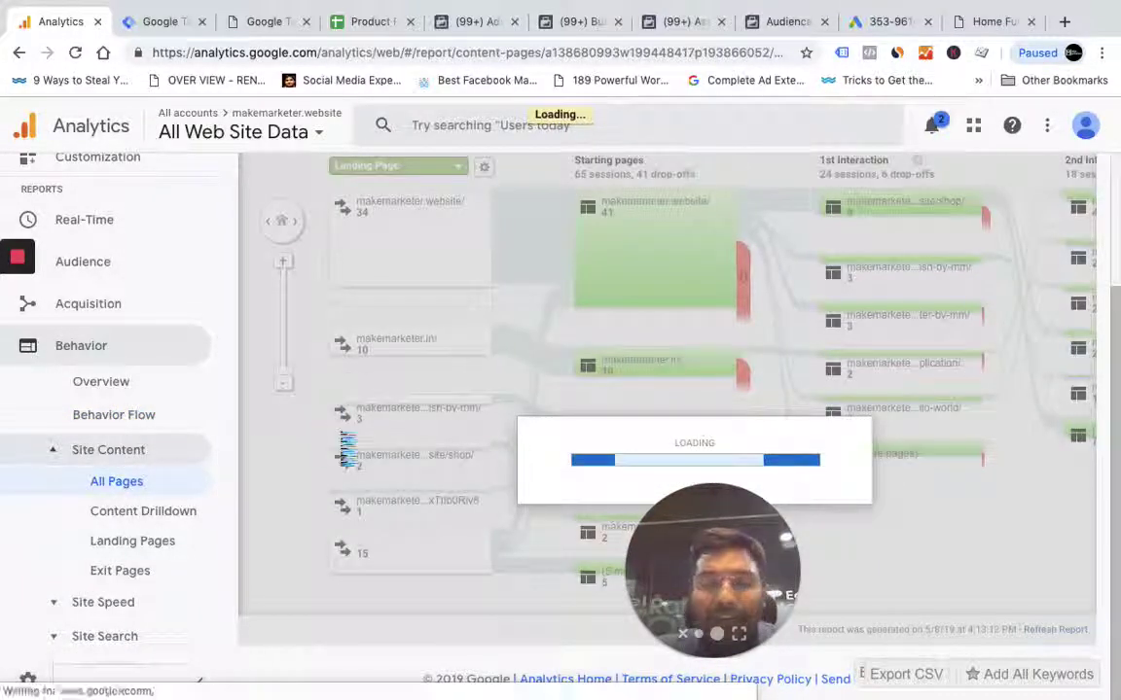
scroll(447, 629, down, 4)
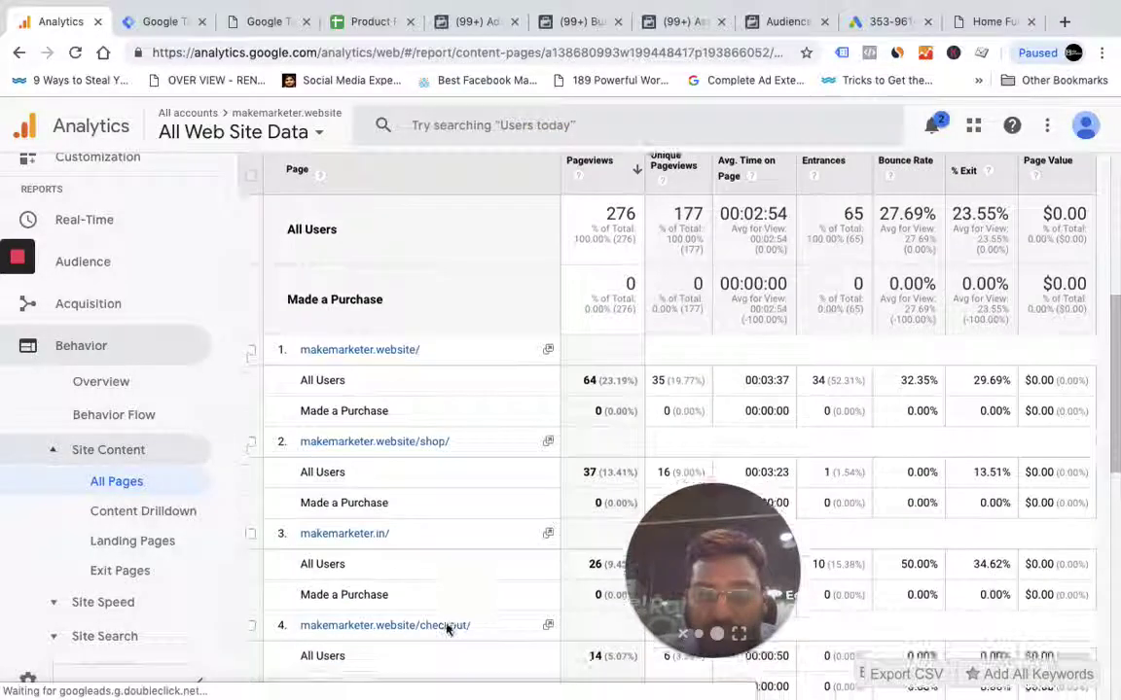
scroll(447, 629, down, 2)
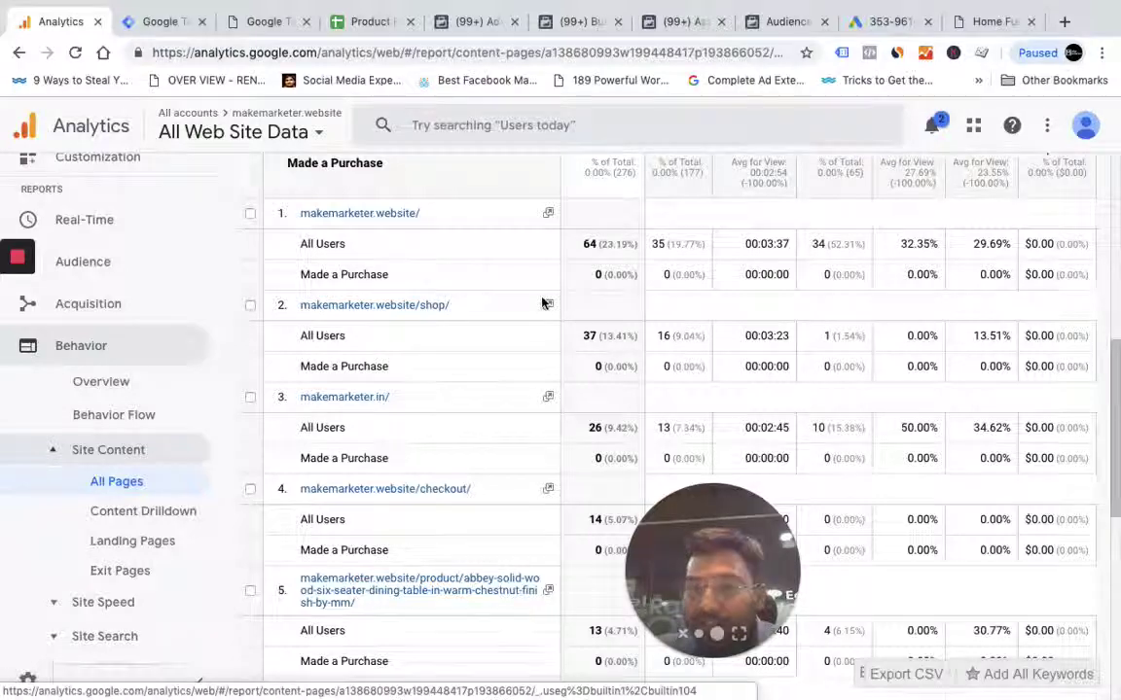
scroll(543, 303, up, 3)
scroll(570, 303, up, 3)
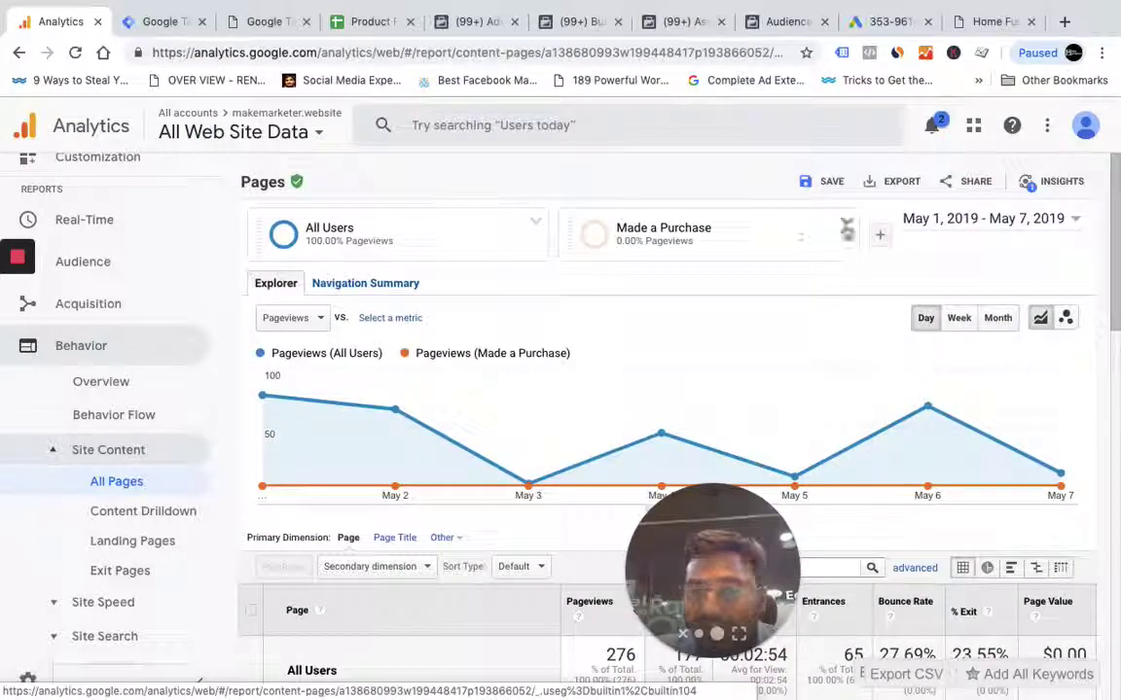
Remove the Made a Purchase segment, leaving All Users with the home page at 64 of 276 pageviews.
click(847, 227)
click(854, 290)
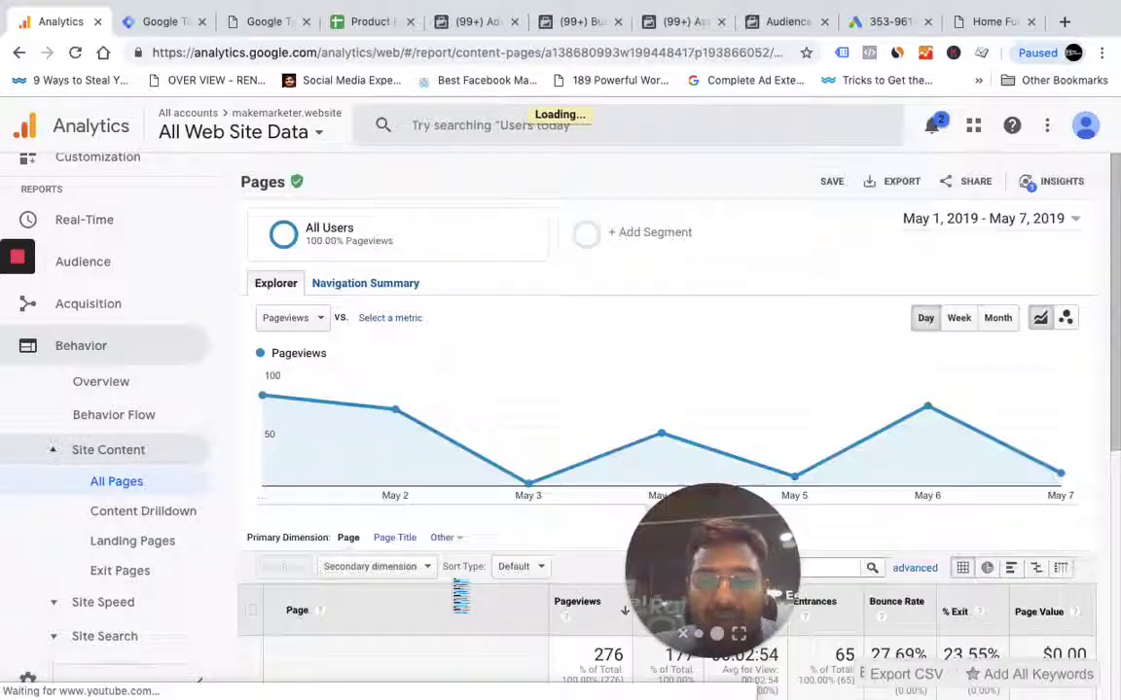
scroll(457, 593, down, 5)
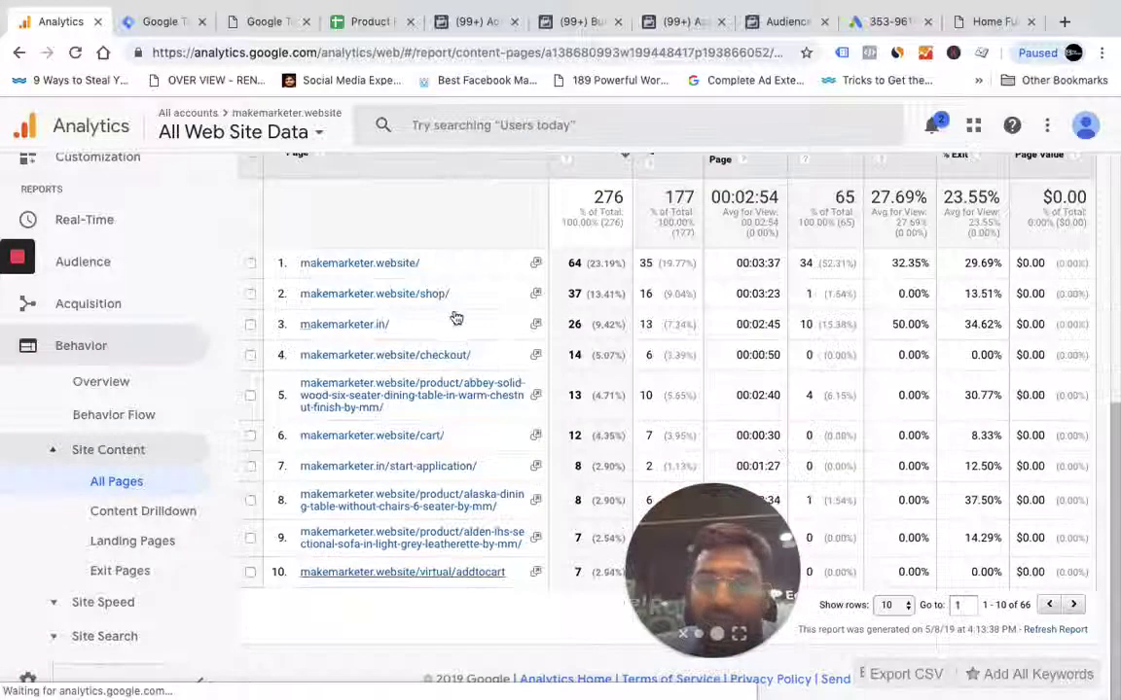
scroll(634, 361, up, 2)
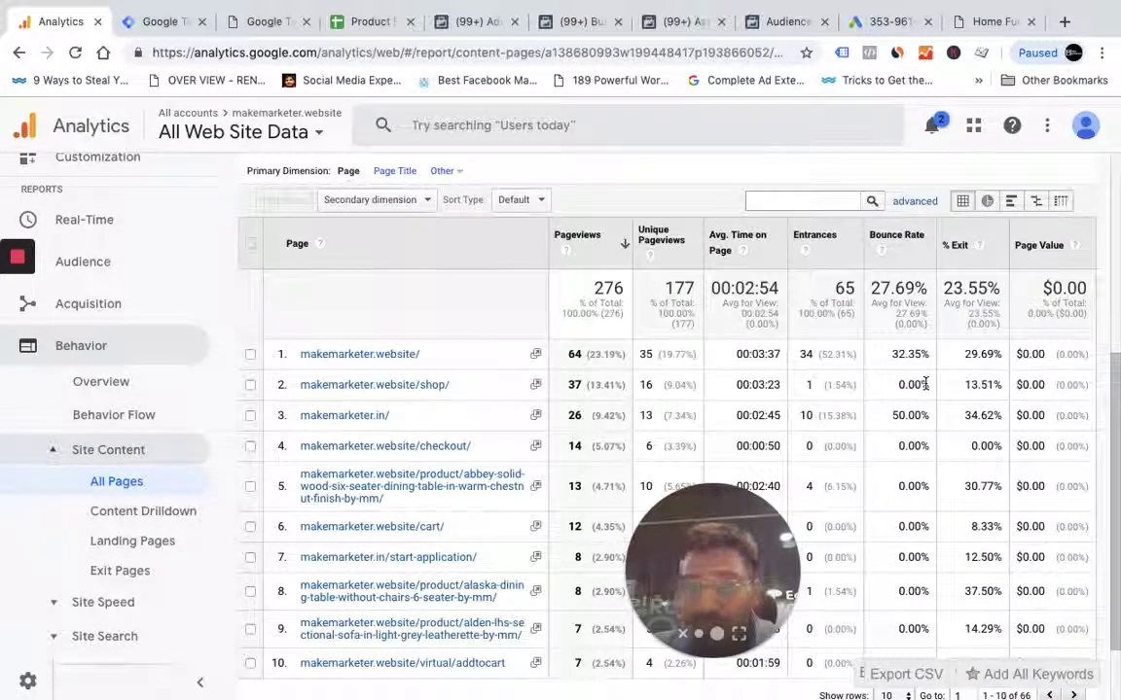
View the Exit Pages report (home page leads at 19 of 65 exits), then the Events Overview.
click(144, 582)
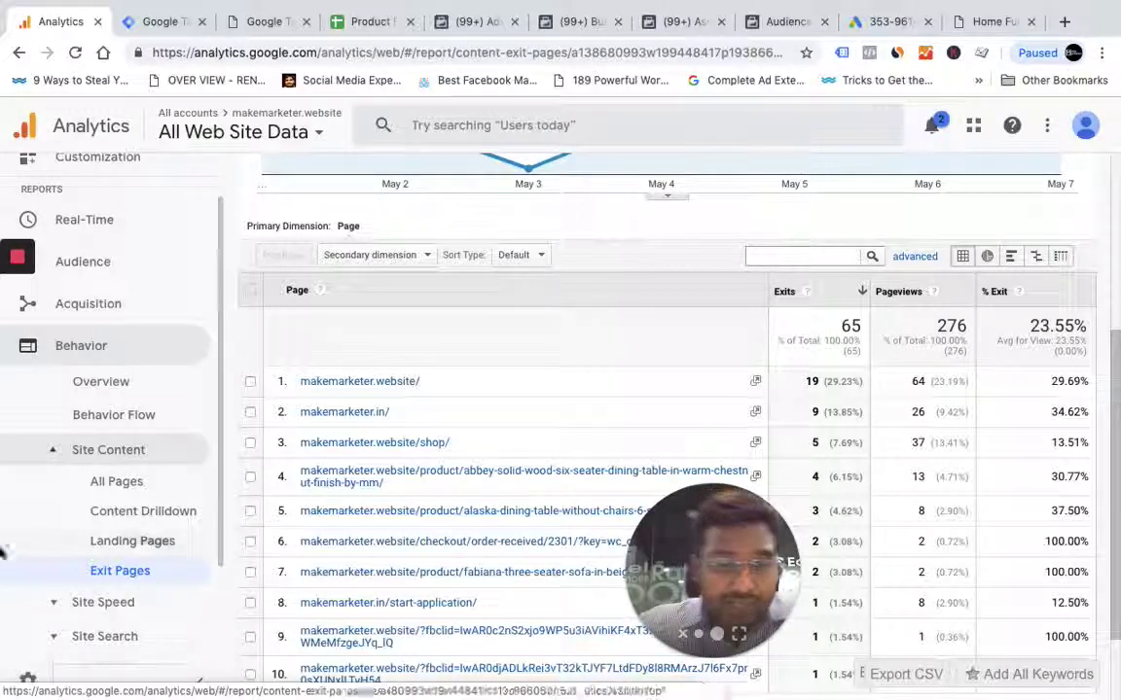
scroll(130, 600, down, 2)
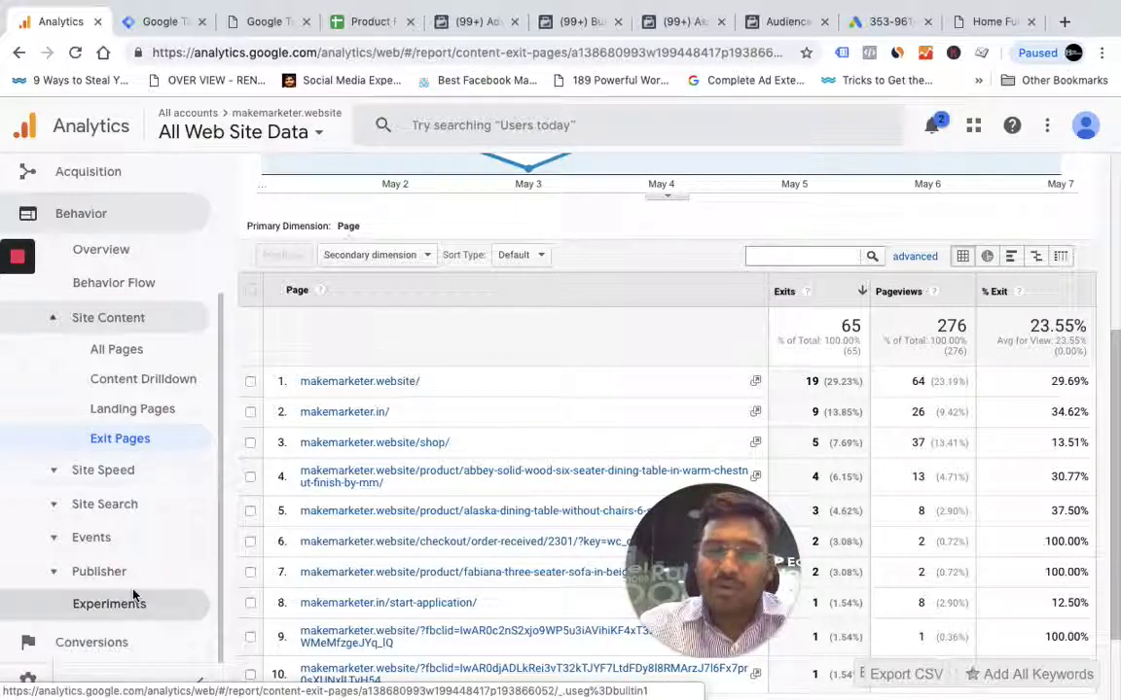
click(101, 541)
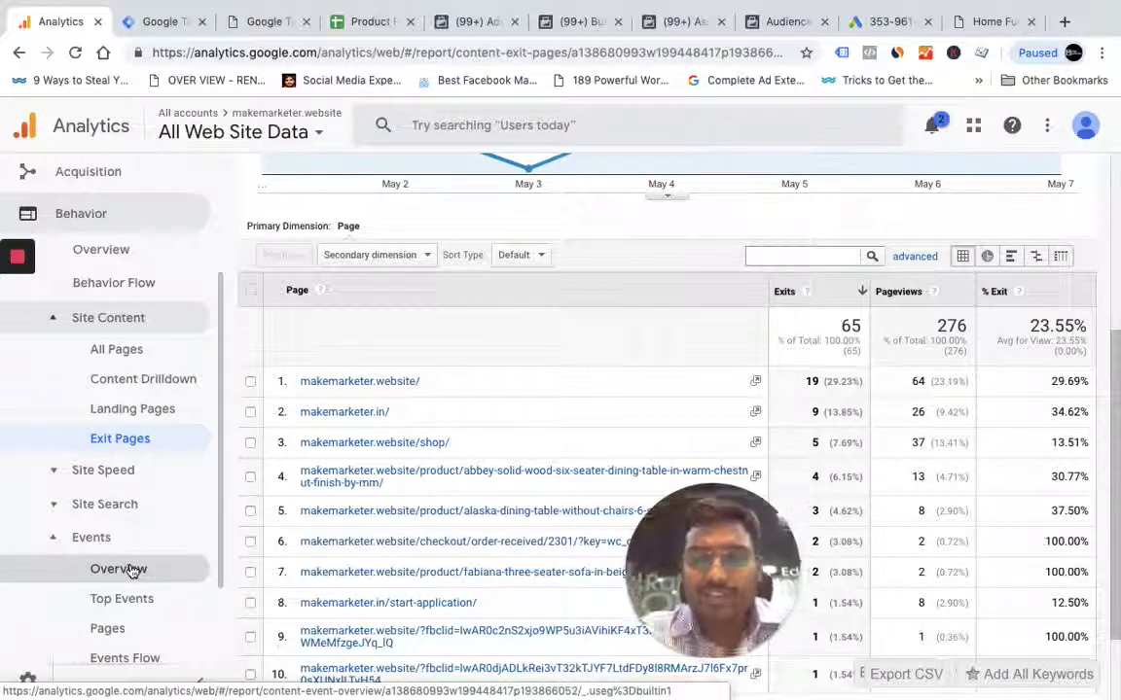
click(133, 572)
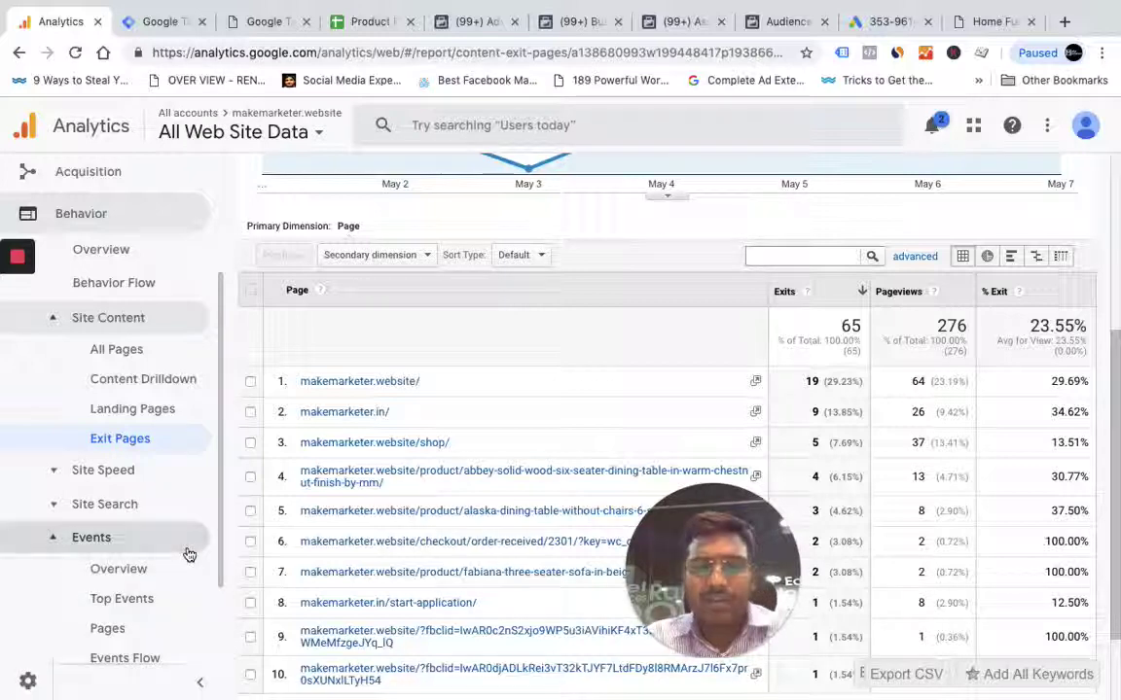
click(158, 19)
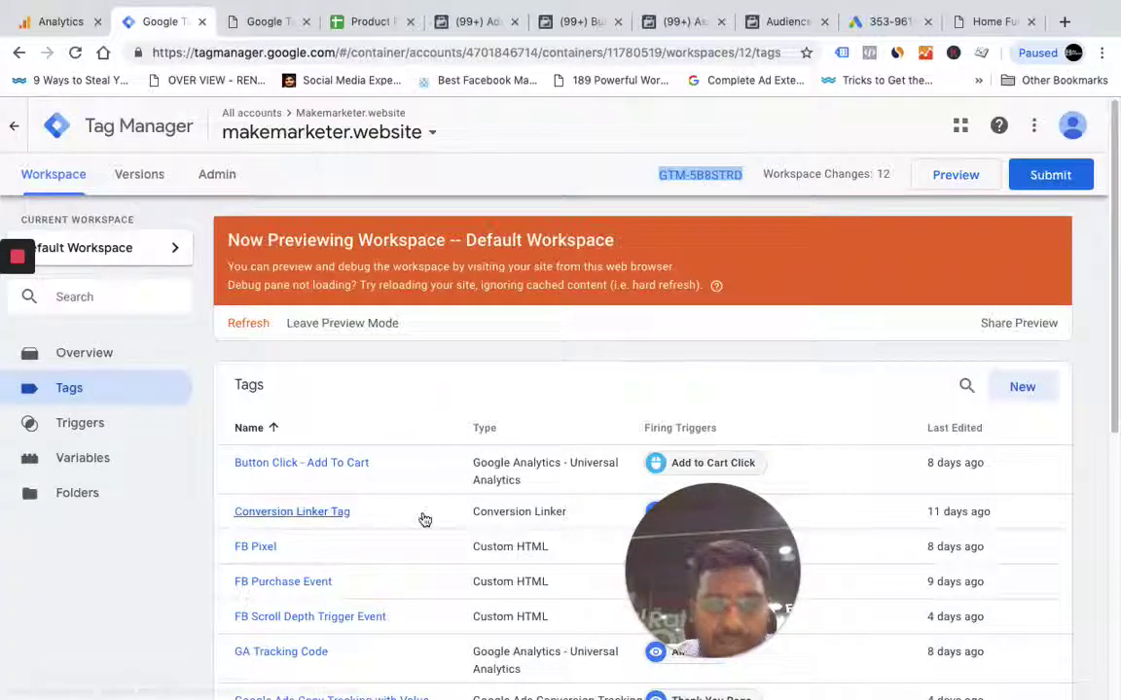
scroll(425, 520, down, 3)
scroll(425, 521, down, 1)
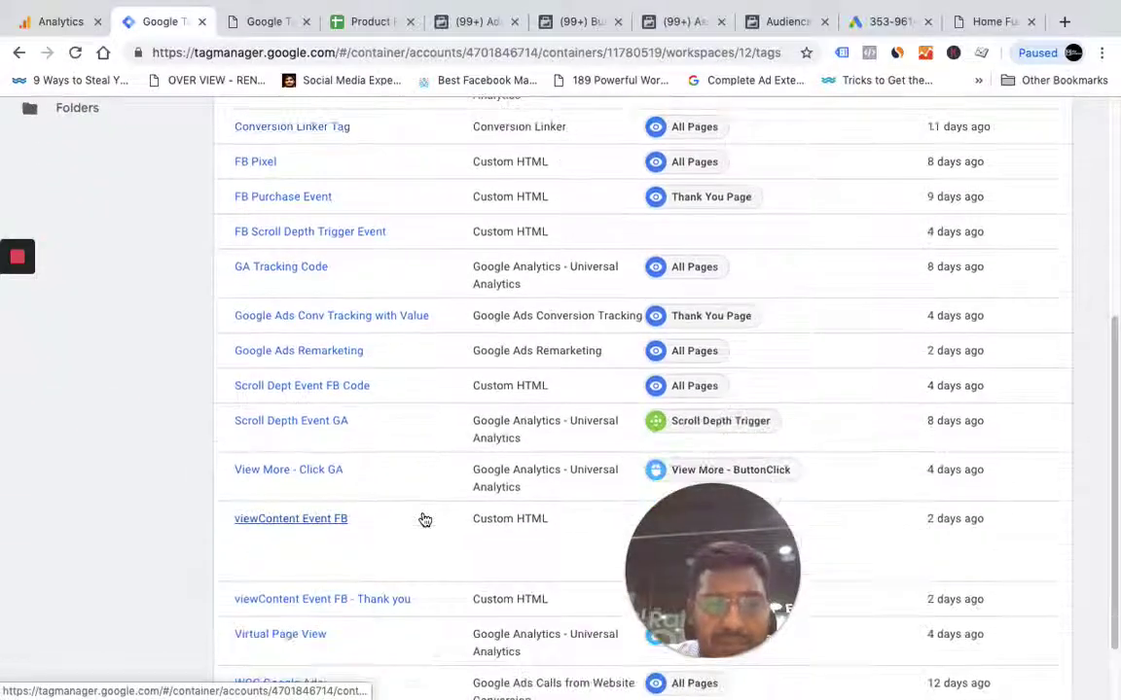
click(318, 433)
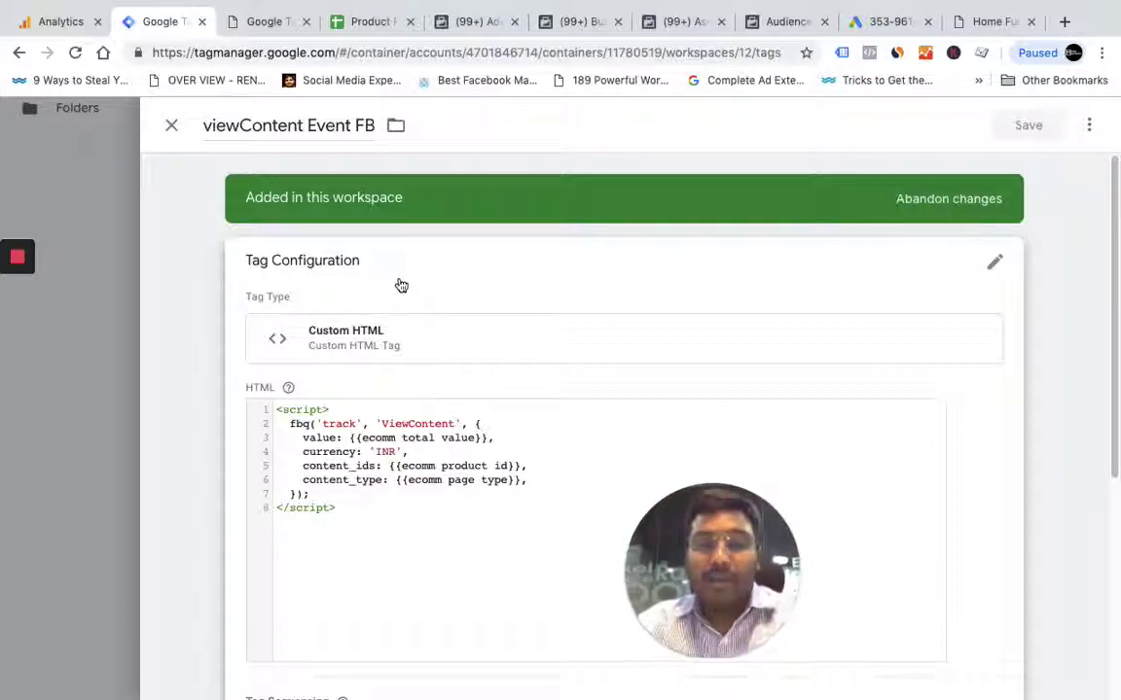
click(173, 130)
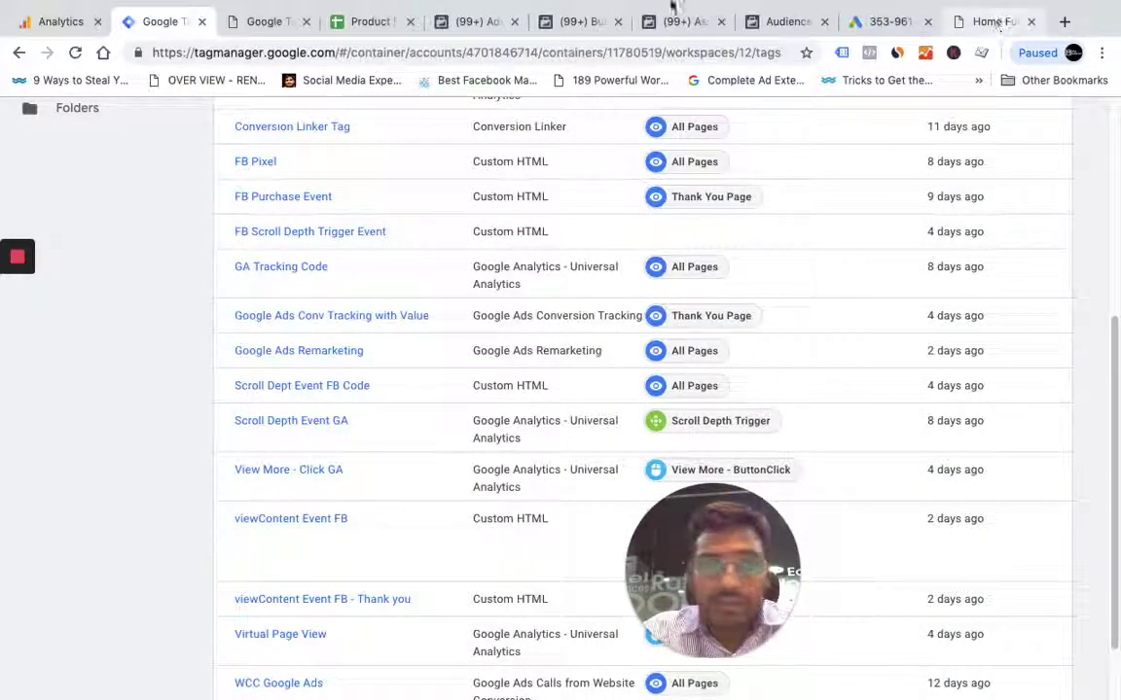
Open the Events Flow and change its starting dimension from Country to Landing Page.
click(47, 22)
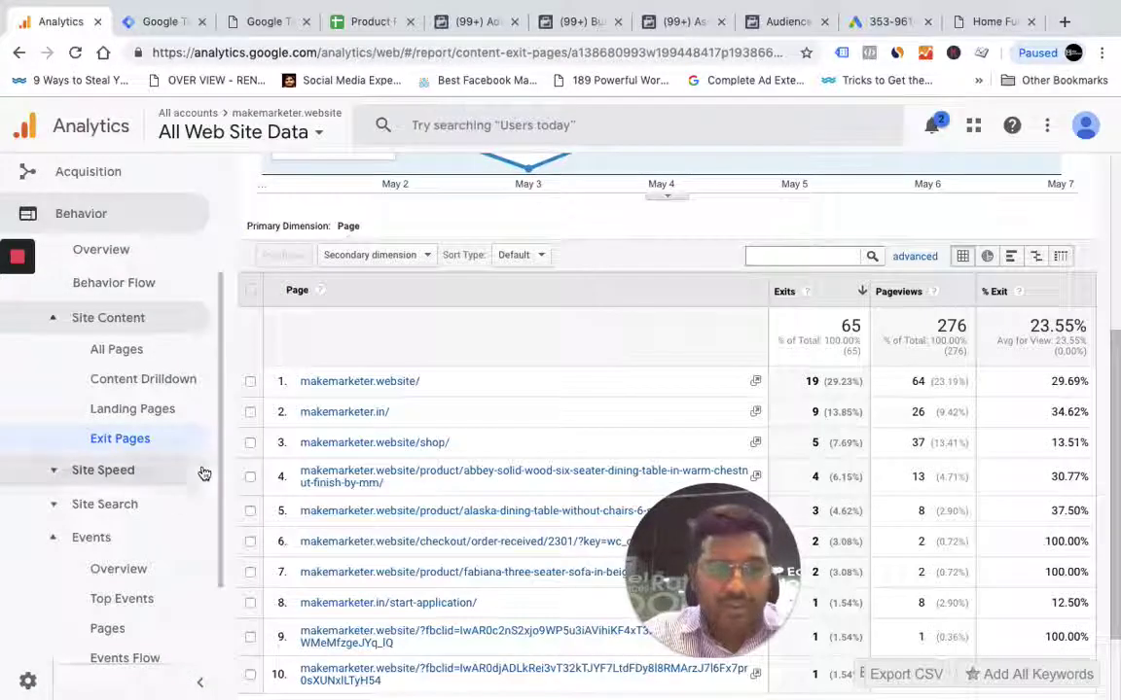
scroll(150, 573, down, 2)
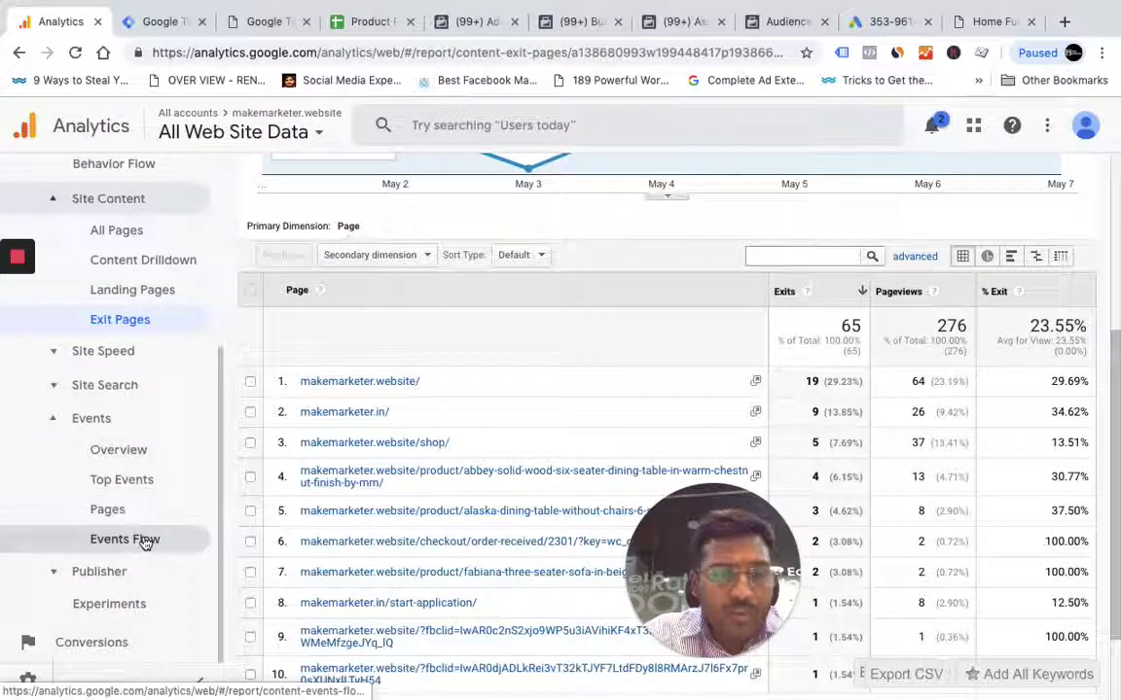
click(144, 541)
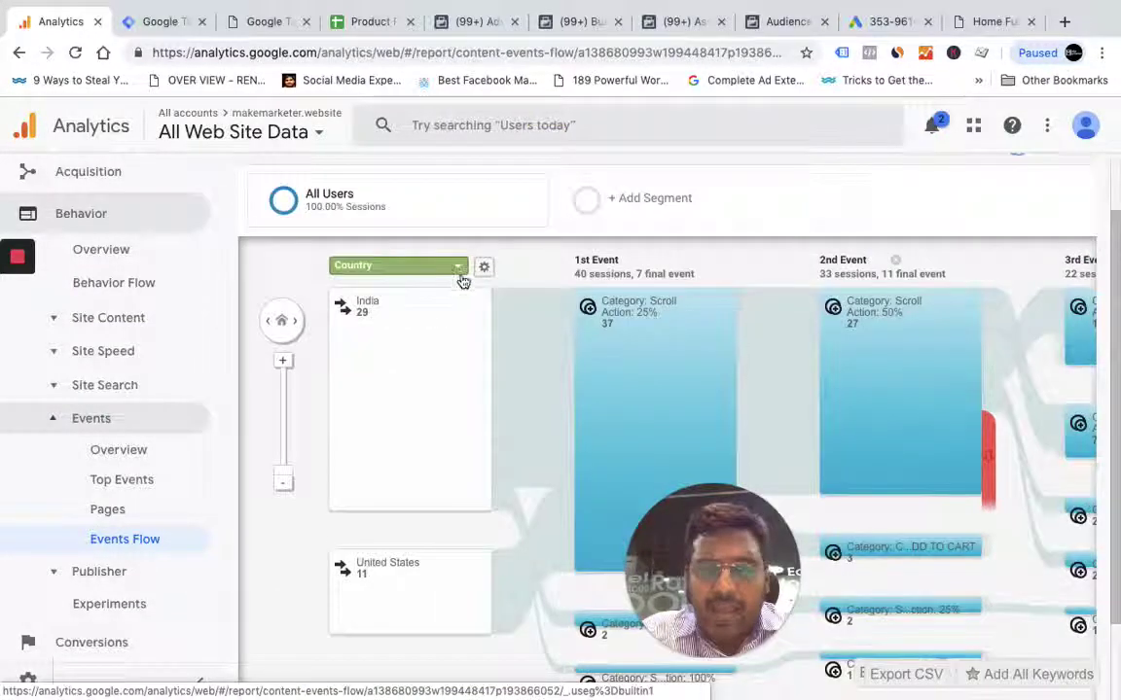
click(457, 266)
text(la)
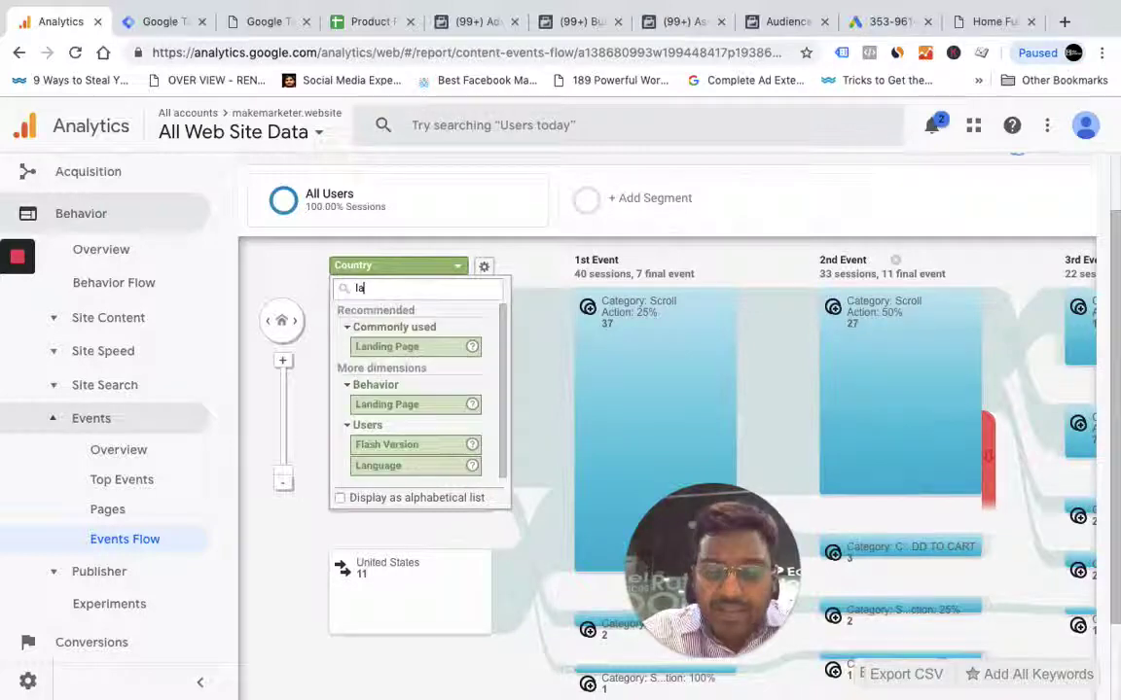
text(nding)
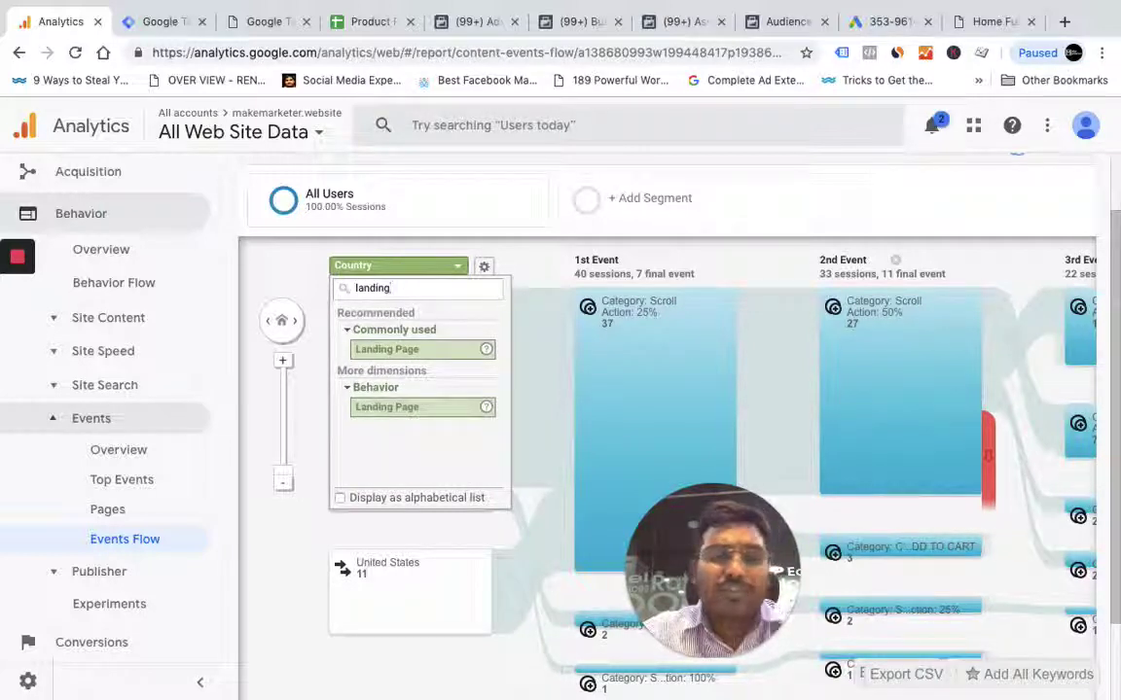
click(401, 349)
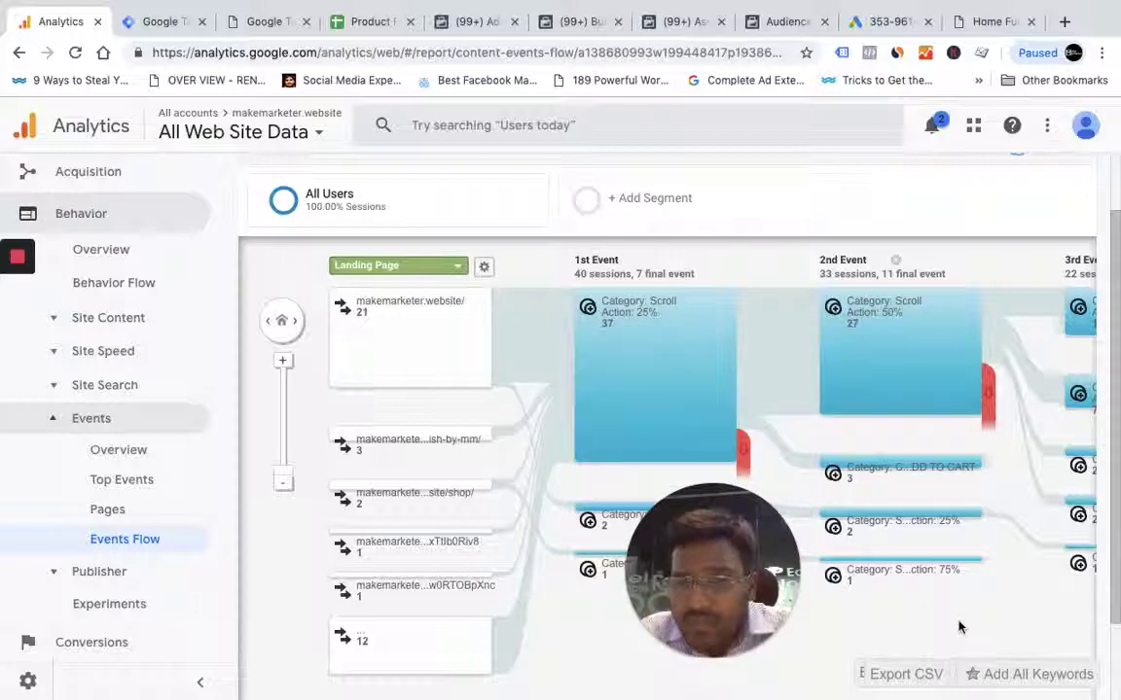
Highlight makemarketer.website/ traffic and pan through its Scroll 25%, Scroll 50% and Add to Cart events.
click(525, 342)
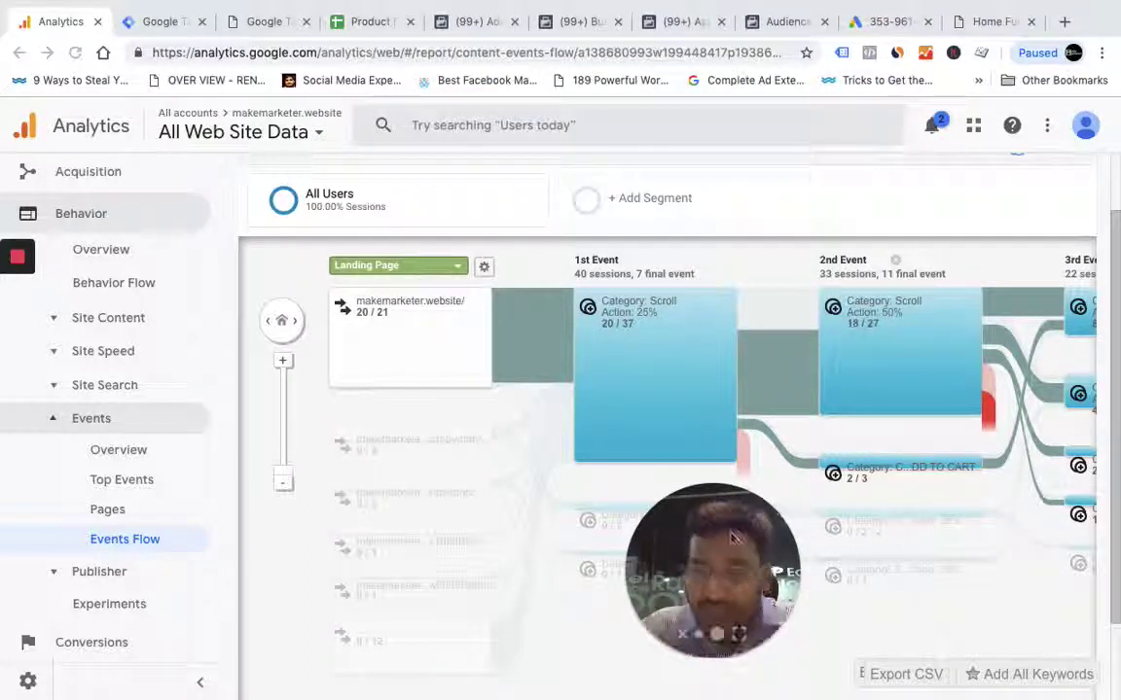
mouse_move(654, 374)
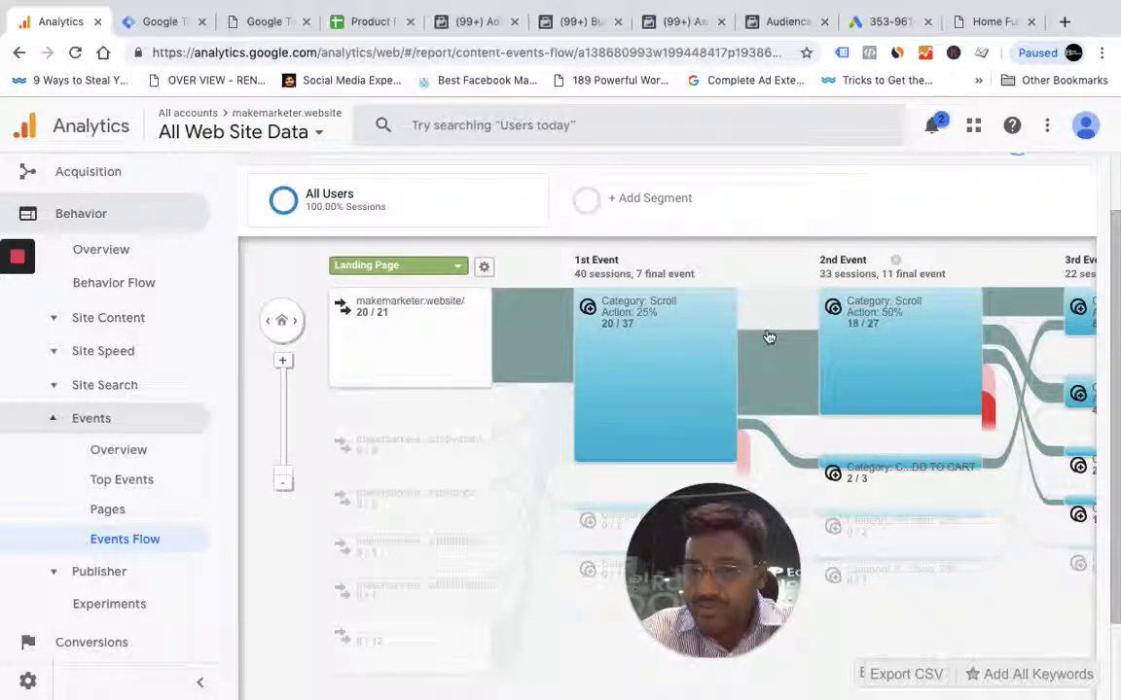
click(587, 337)
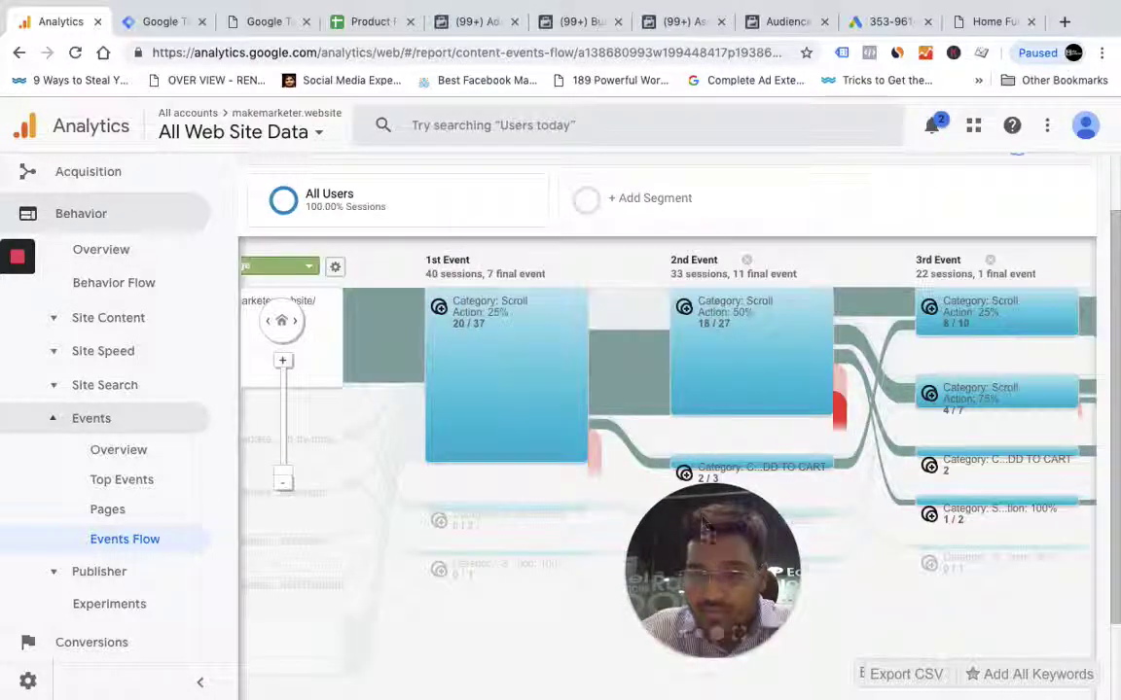
drag(723, 564, 114, 355)
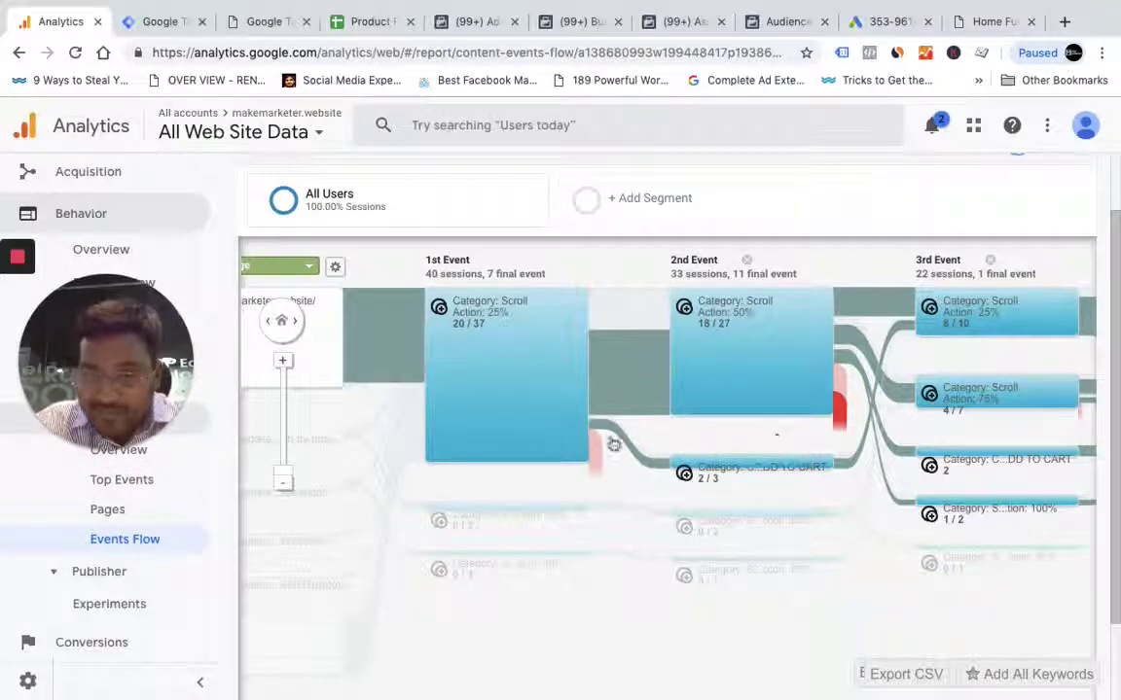
click(671, 389)
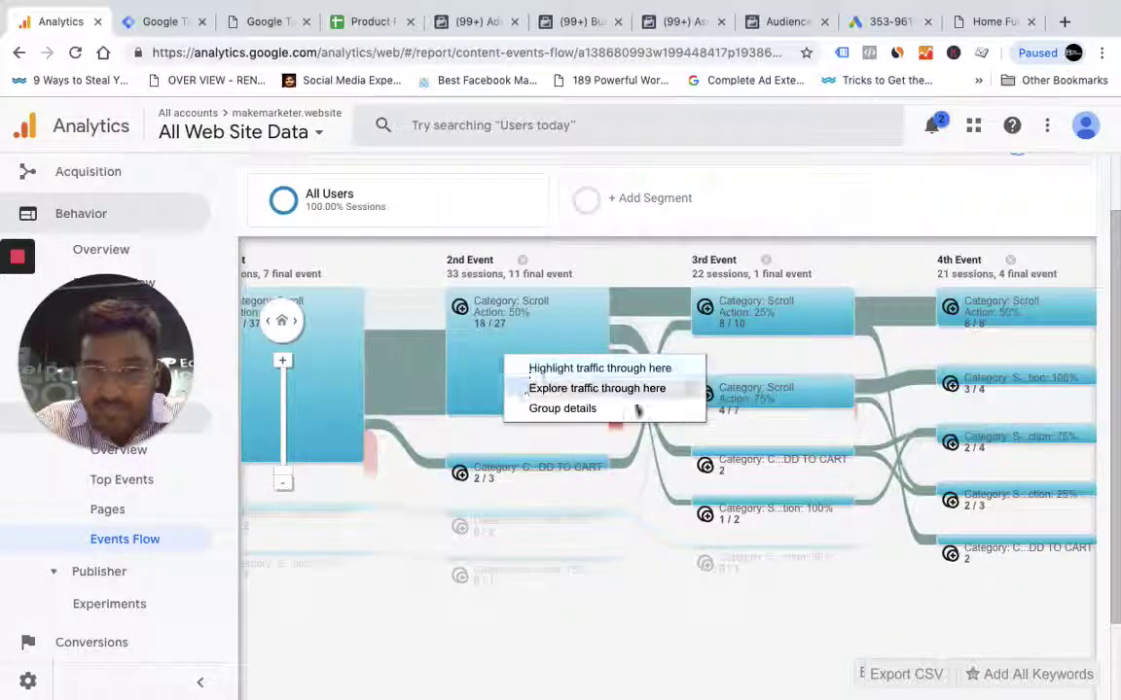
drag(675, 477, 963, 511)
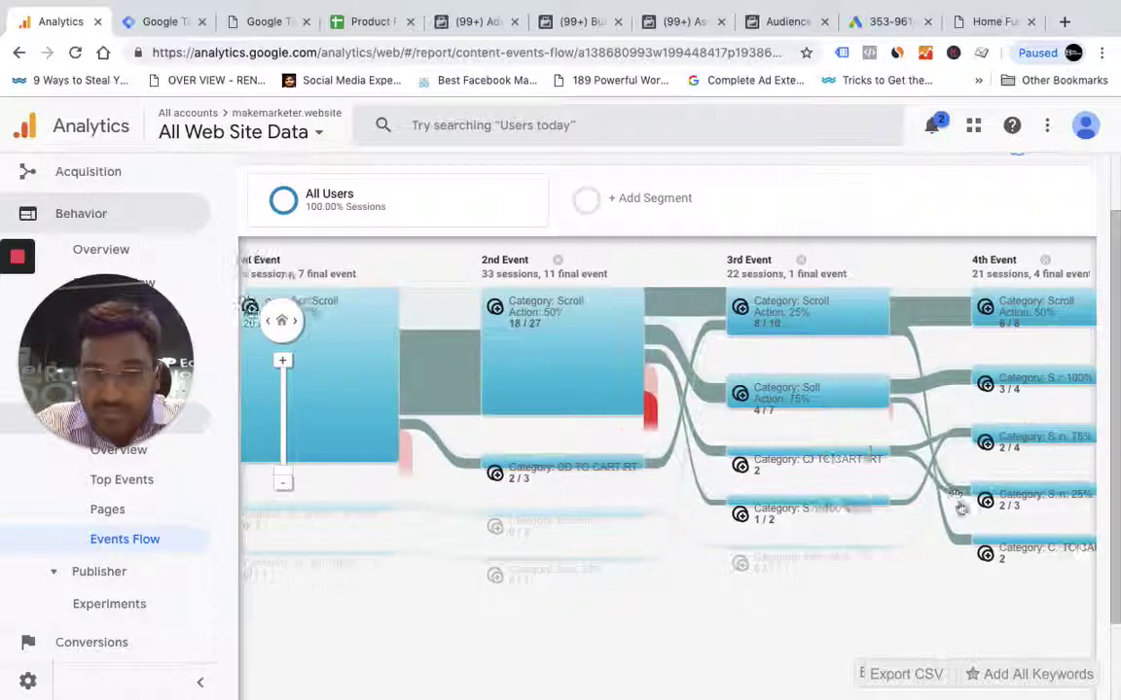
drag(787, 506, 1036, 525)
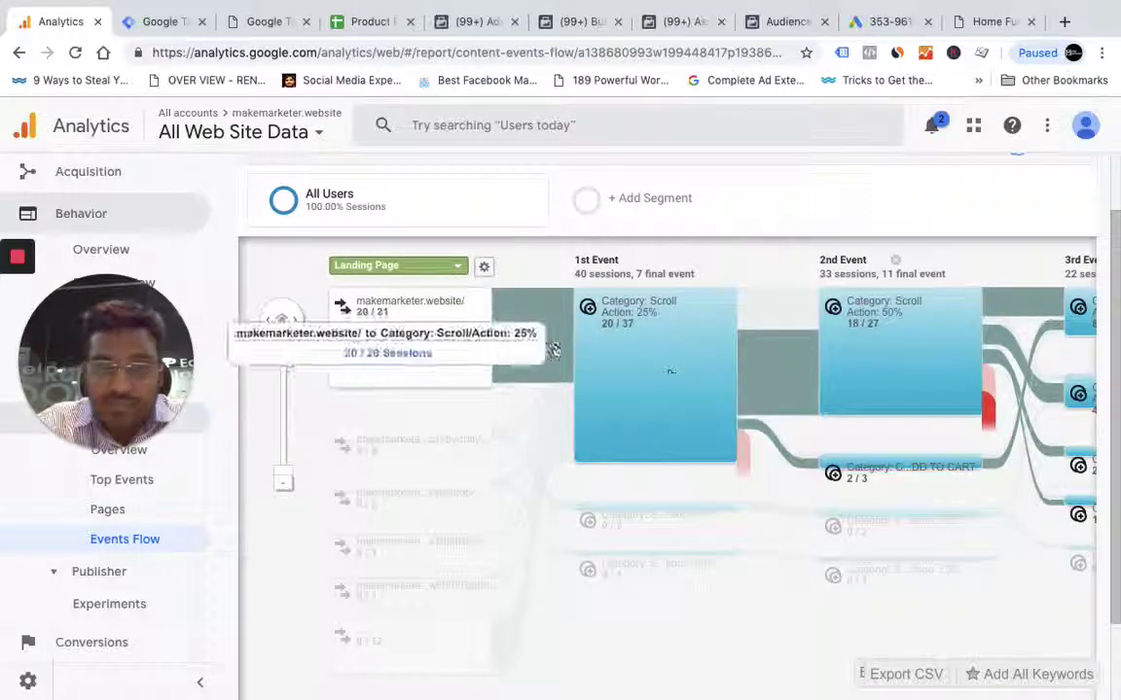
click(449, 331)
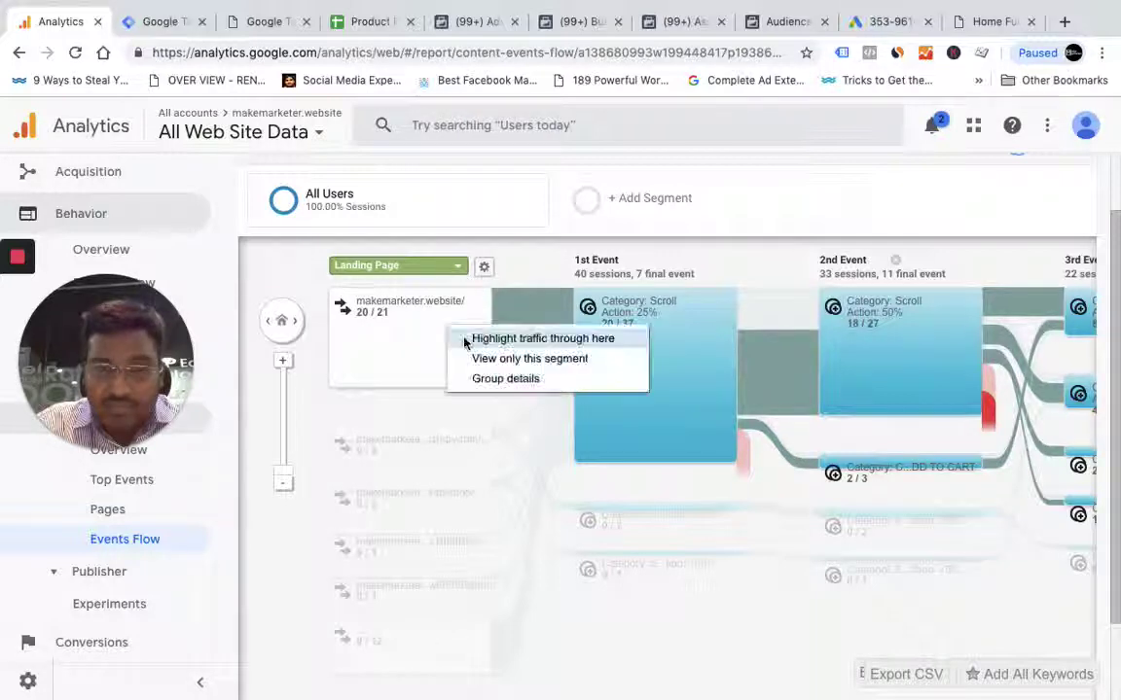
View only the home page's traffic and pan between the 4th Event and Landing Page columns.
click(502, 360)
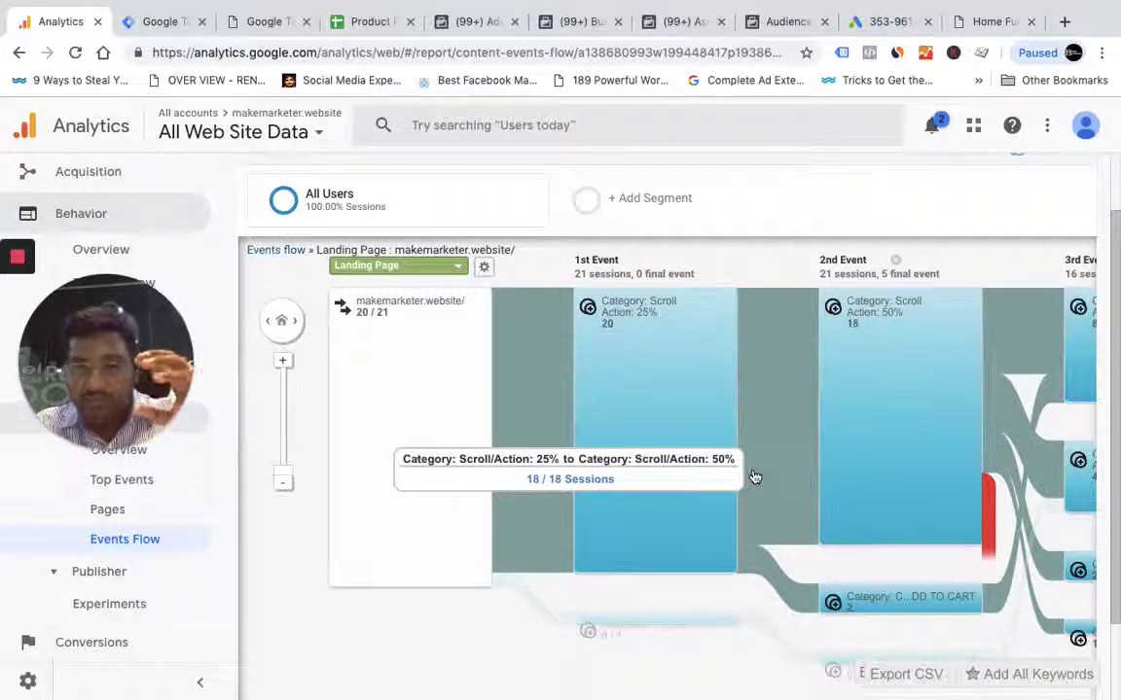
mouse_move(907, 603)
drag(853, 463, 839, 463)
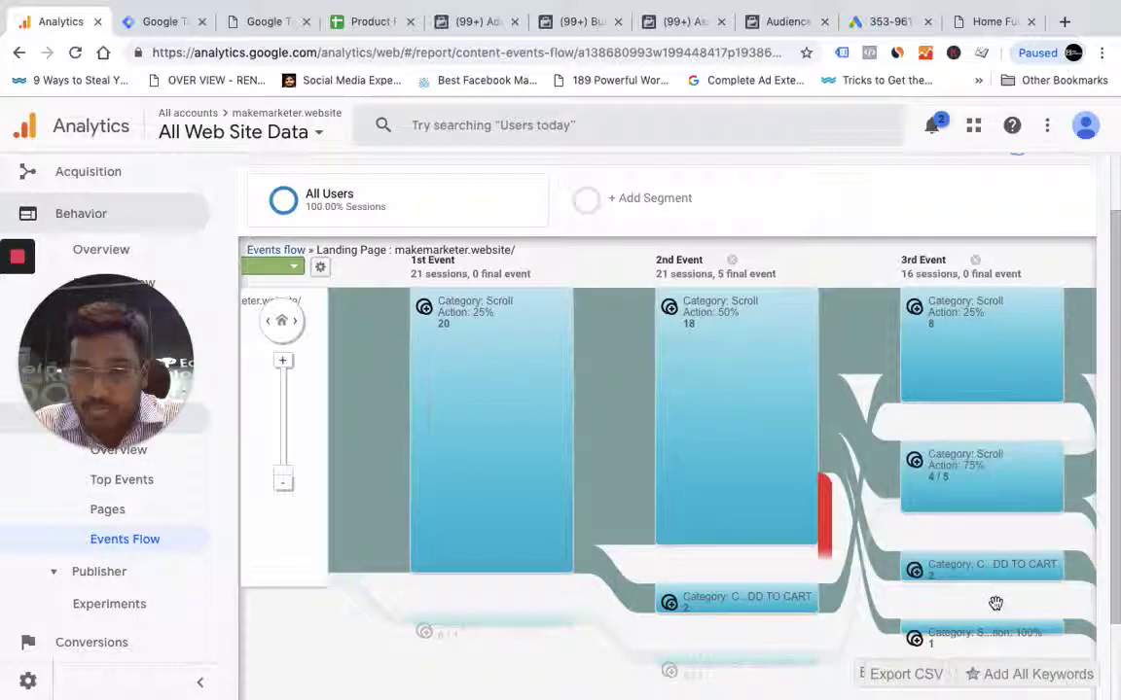
drag(958, 604, 883, 610)
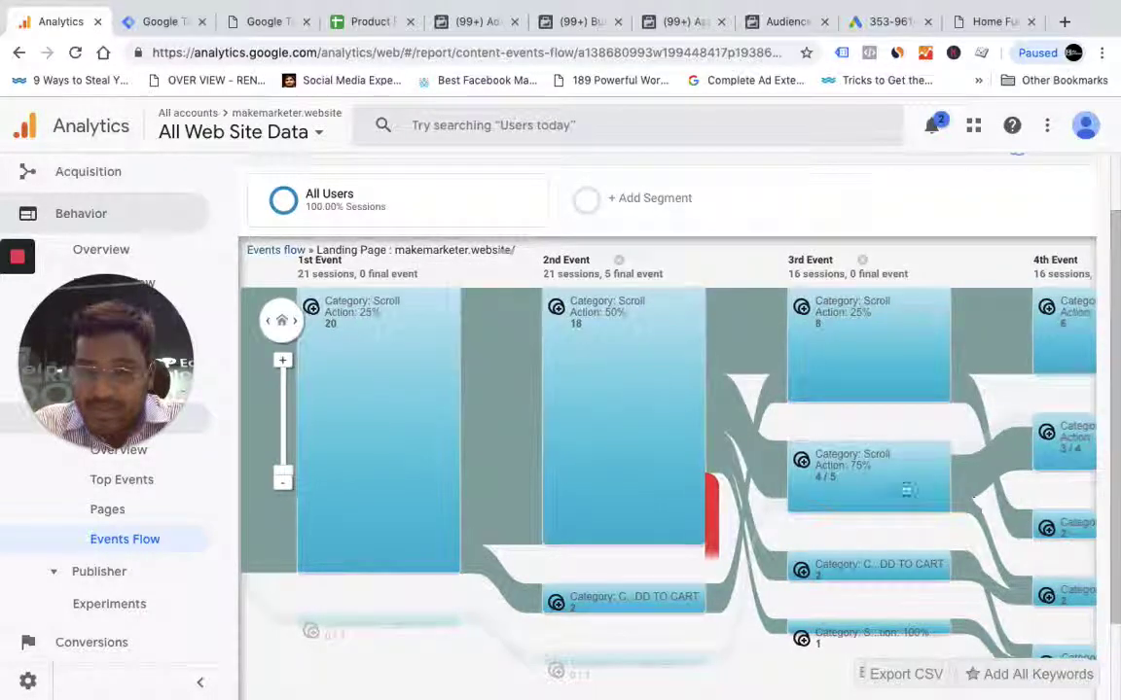
drag(1013, 487, 877, 485)
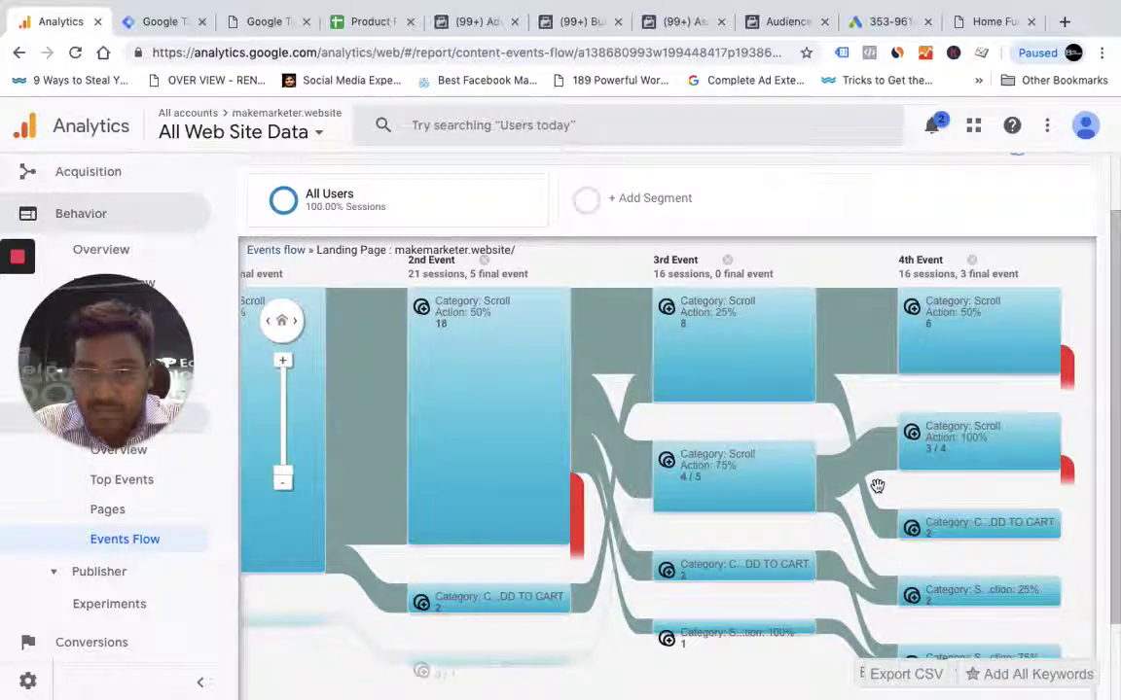
mouse_move(983, 523)
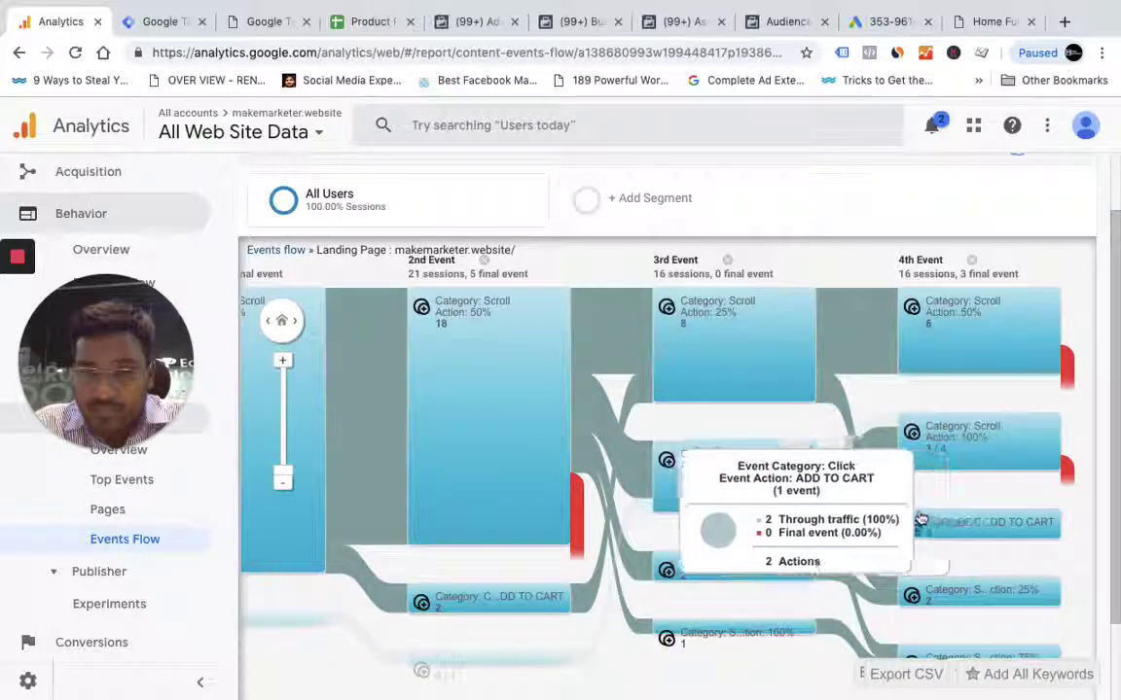
mouse_move(986, 519)
mouse_down()
mouse_move(880, 505)
mouse_move(1116, 550)
mouse_up()
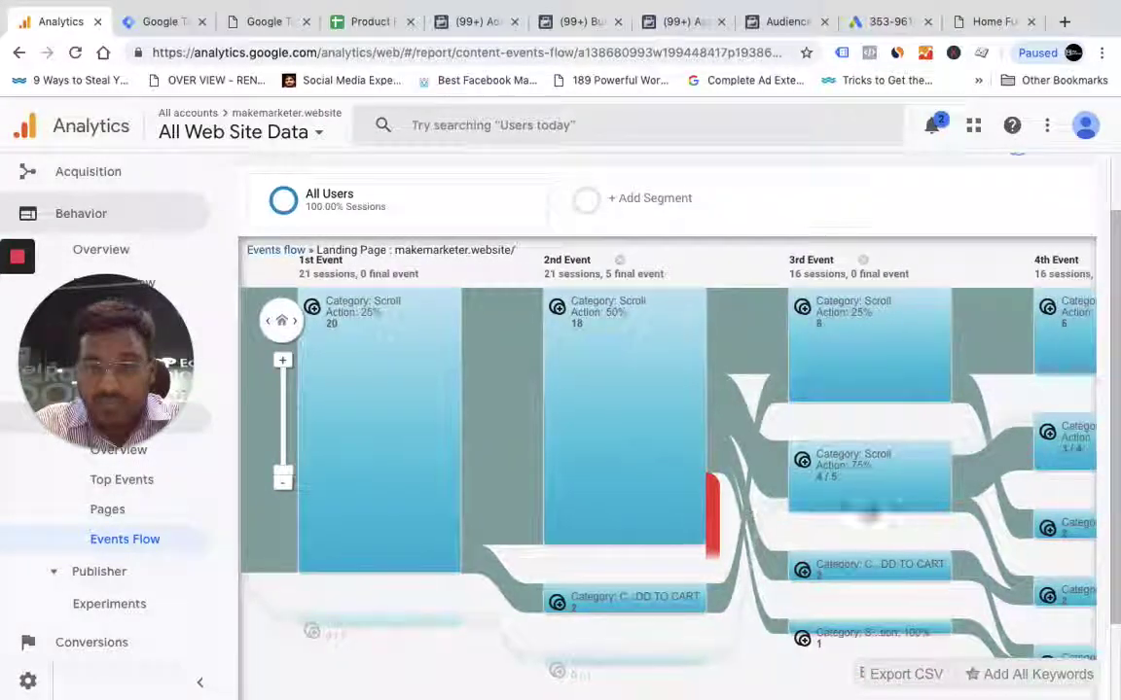
drag(379, 467, 652, 467)
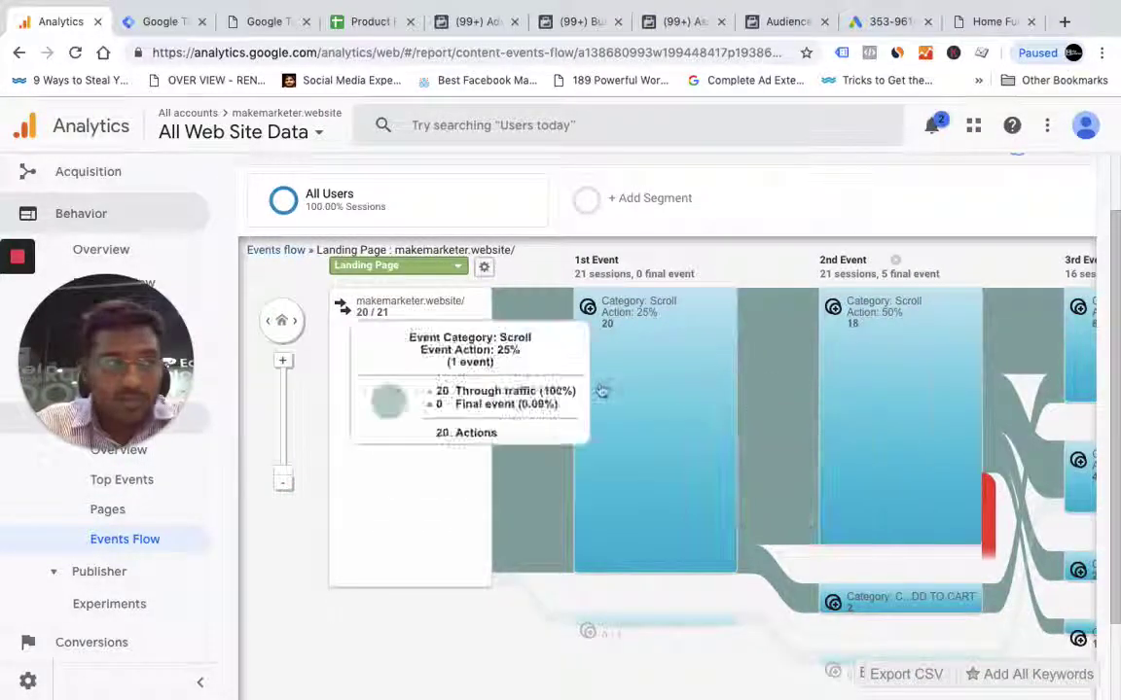
Reapply Landing Page as the starting dimension so the flow covers all landing pages (40 sessions).
click(455, 268)
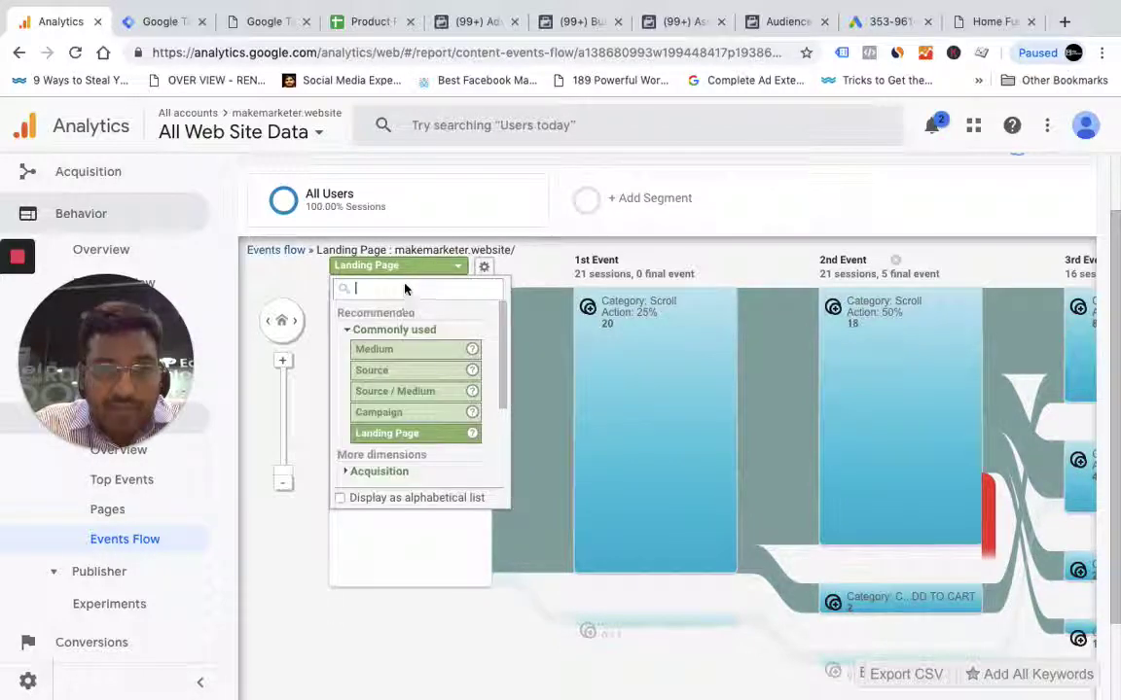
text(page)
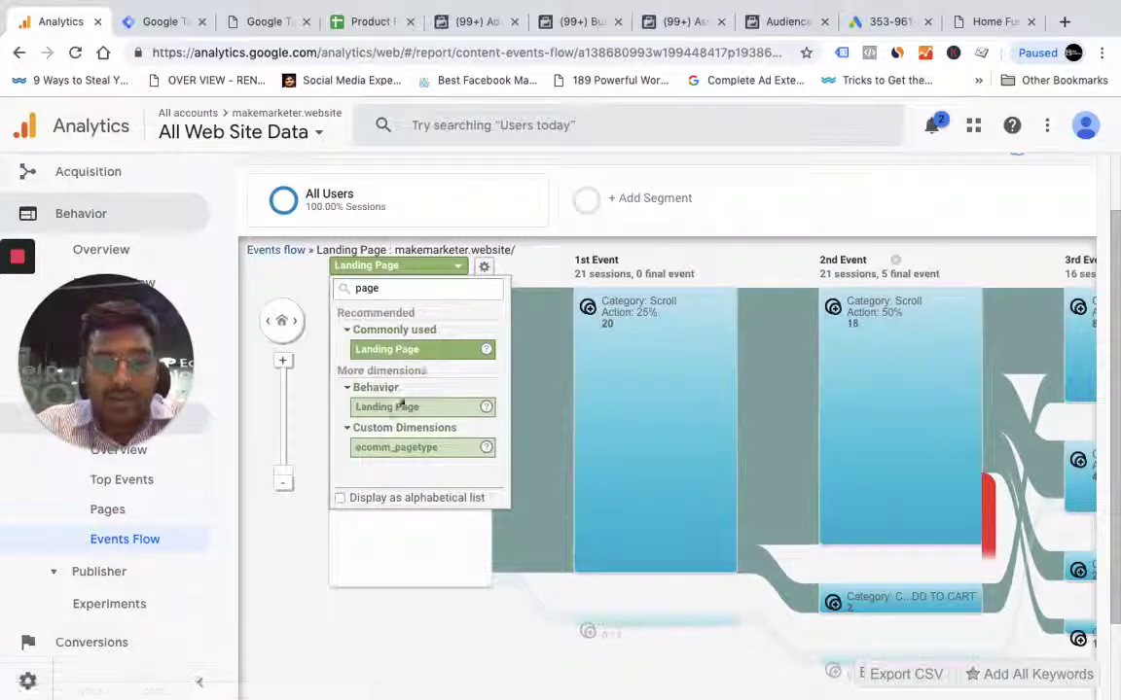
key(Return)
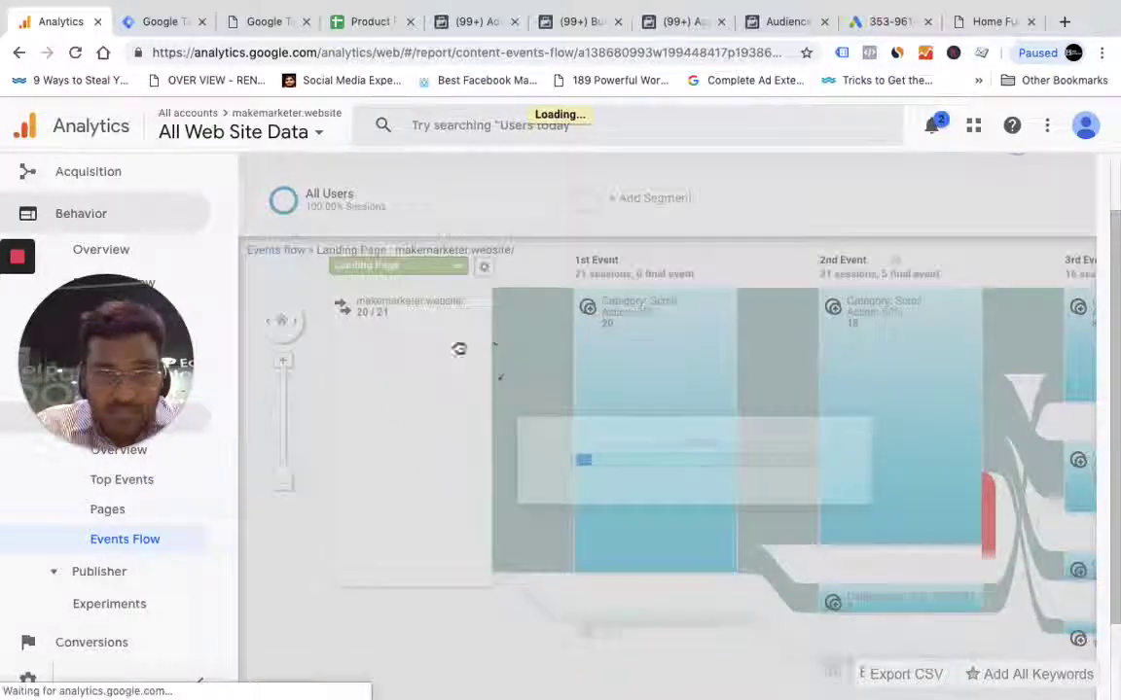
scroll(431, 492, down, 2)
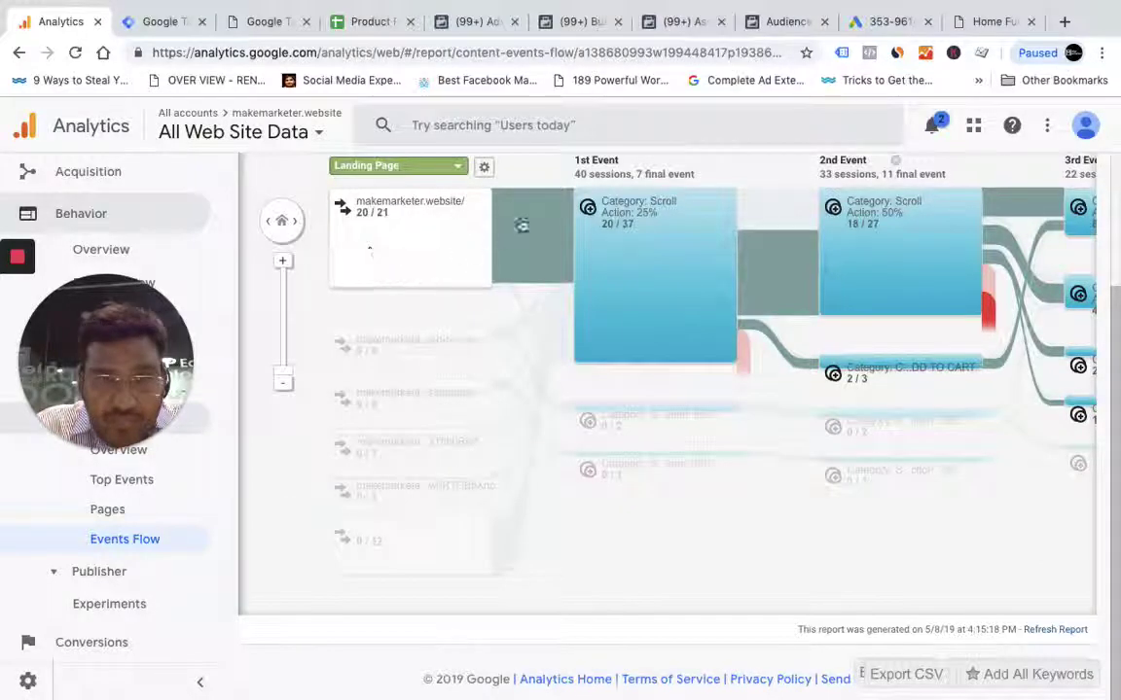
click(442, 261)
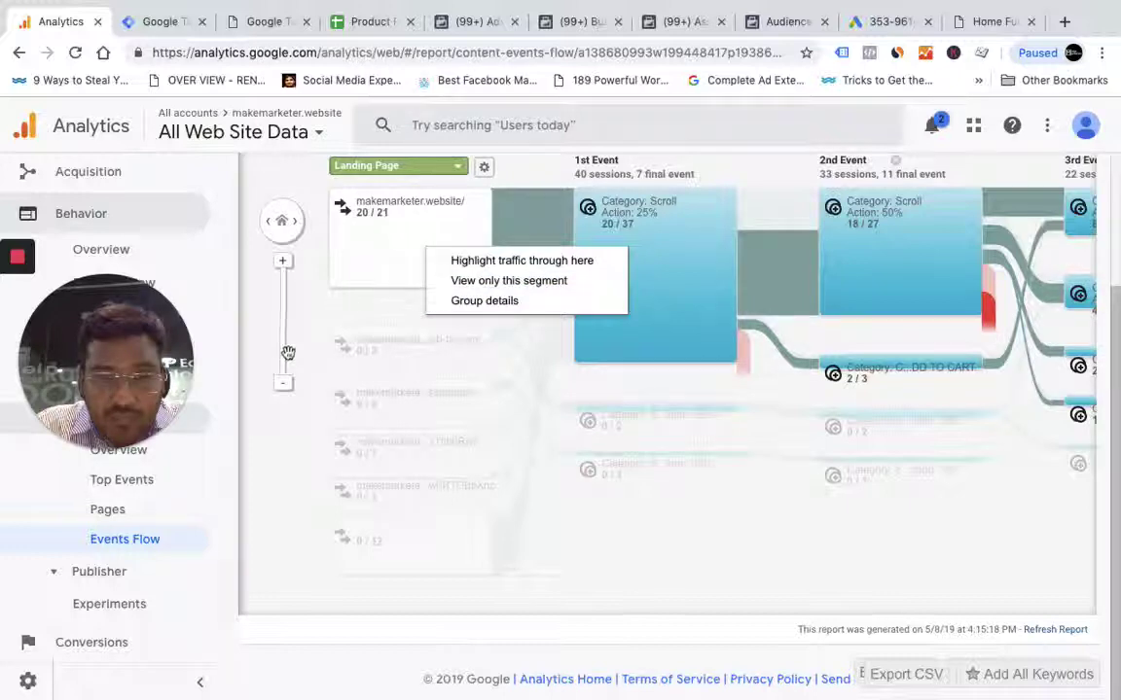
click(293, 462)
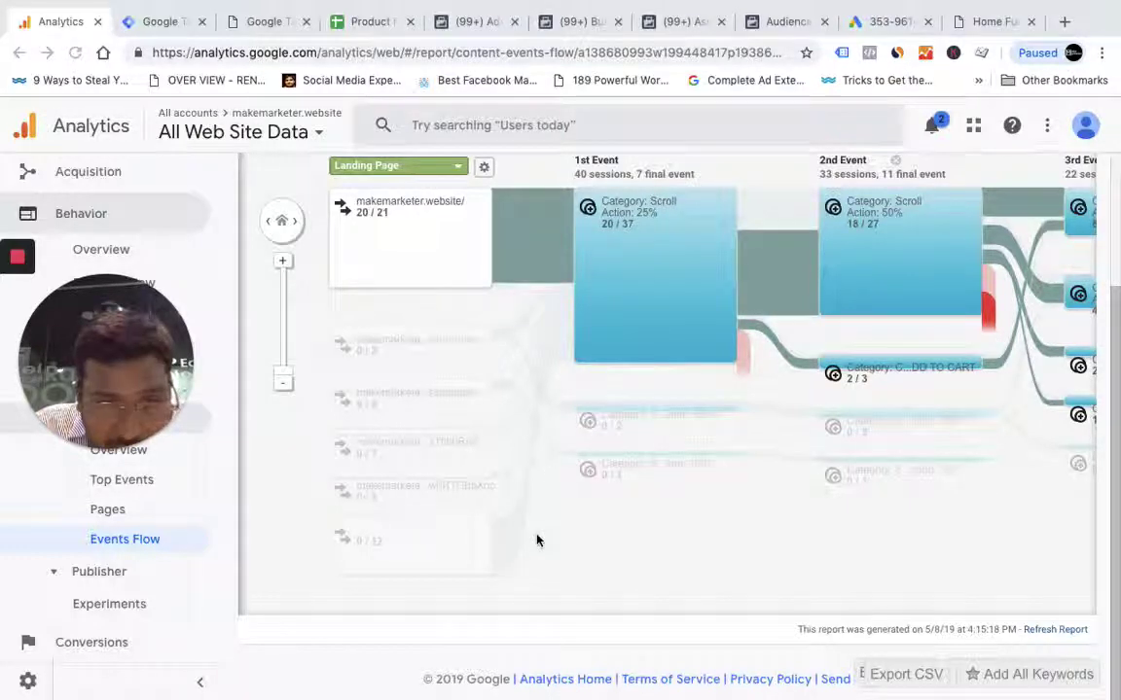
scroll(597, 500, up, 3)
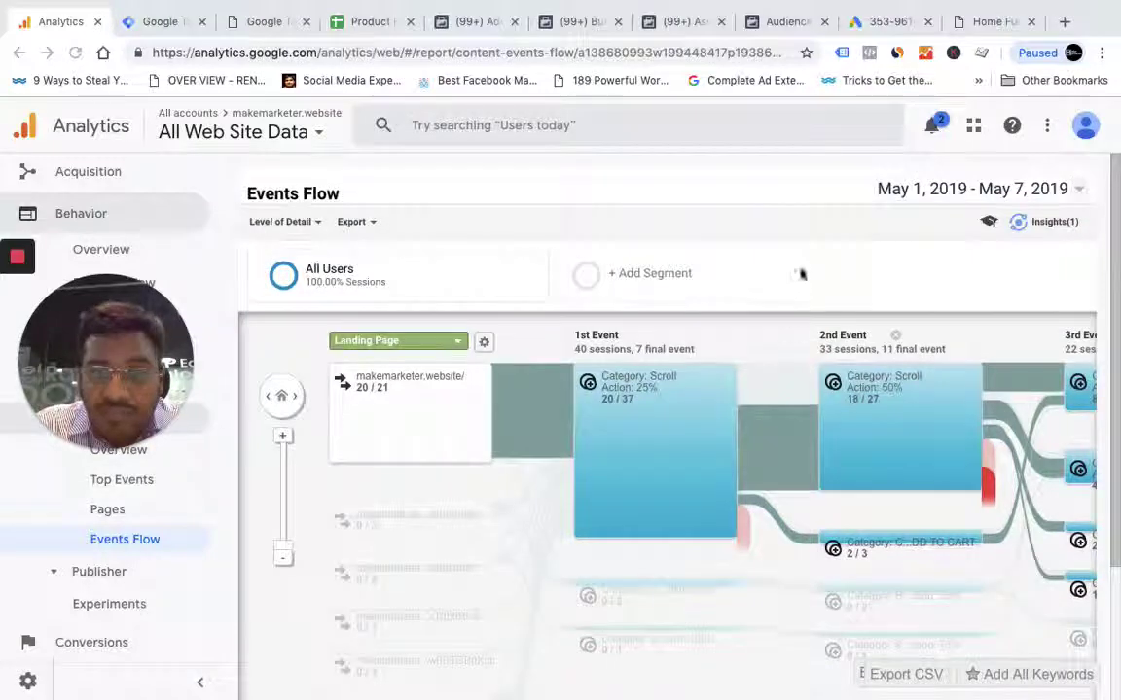
Browse the segment list and All Users options, then close it without changes.
click(671, 282)
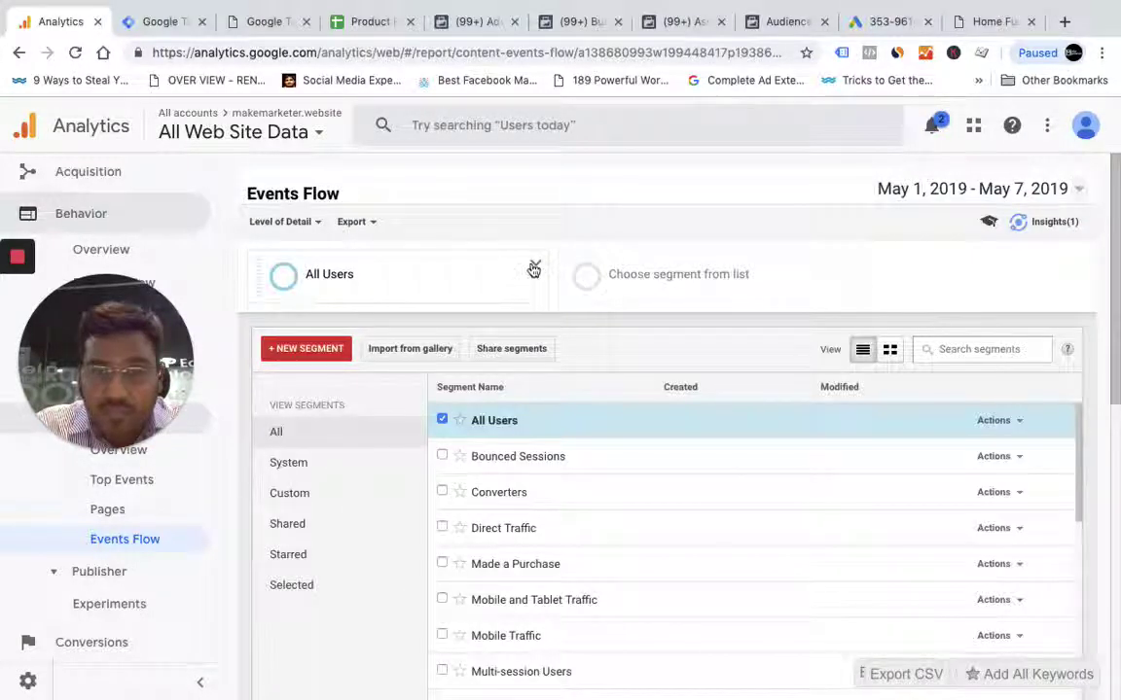
click(534, 269)
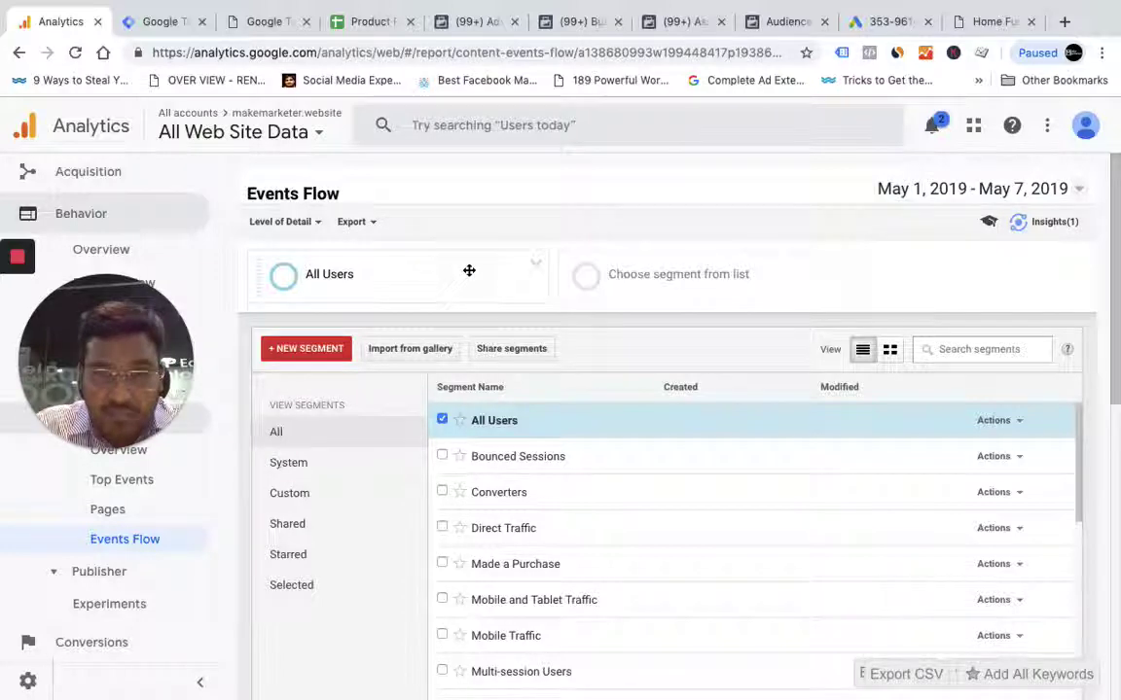
scroll(560, 393, down, 8)
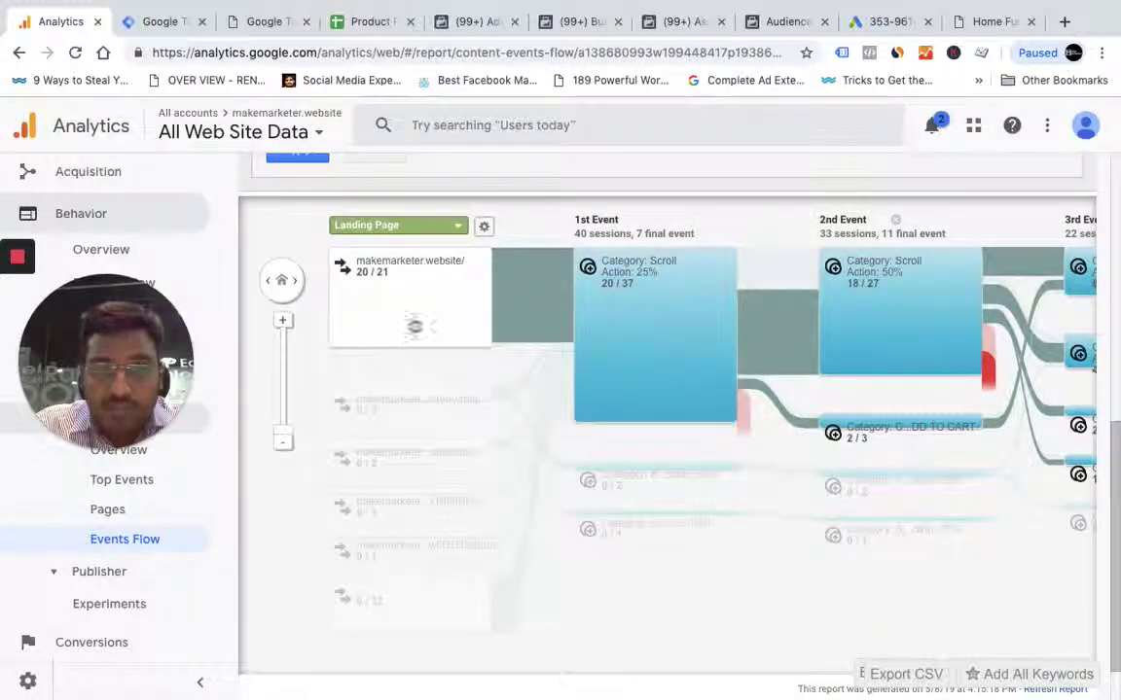
scroll(374, 305, up, 2)
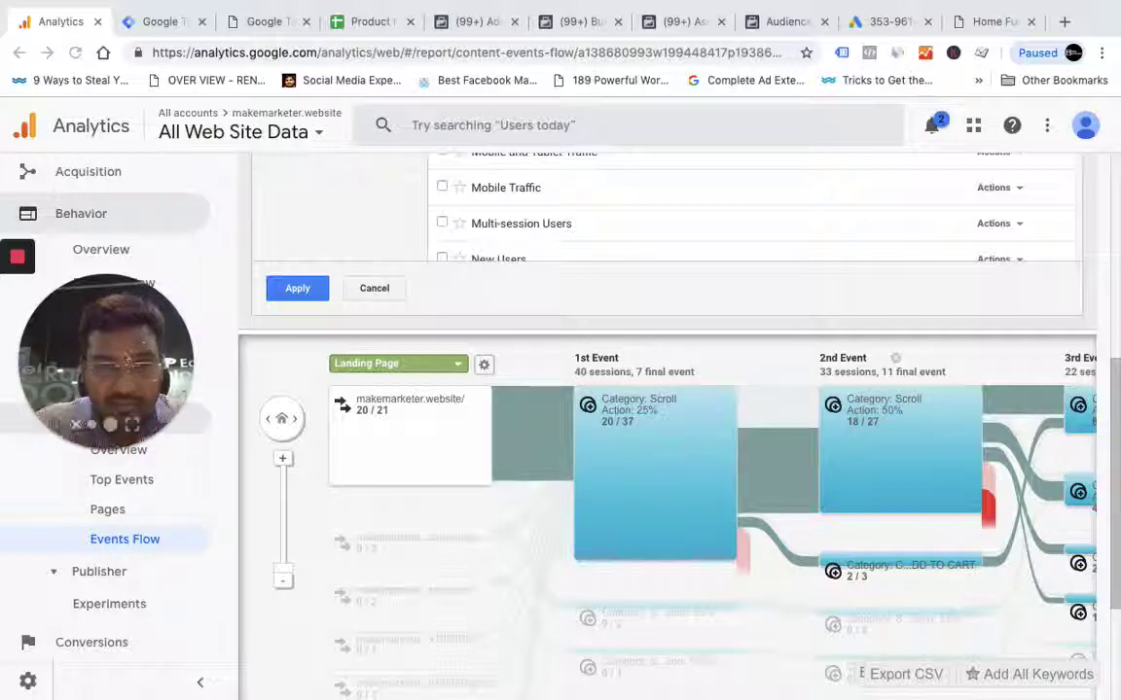
mouse_move(106, 360)
mouse_down()
mouse_move(642, 560)
mouse_move(958, 564)
mouse_up()
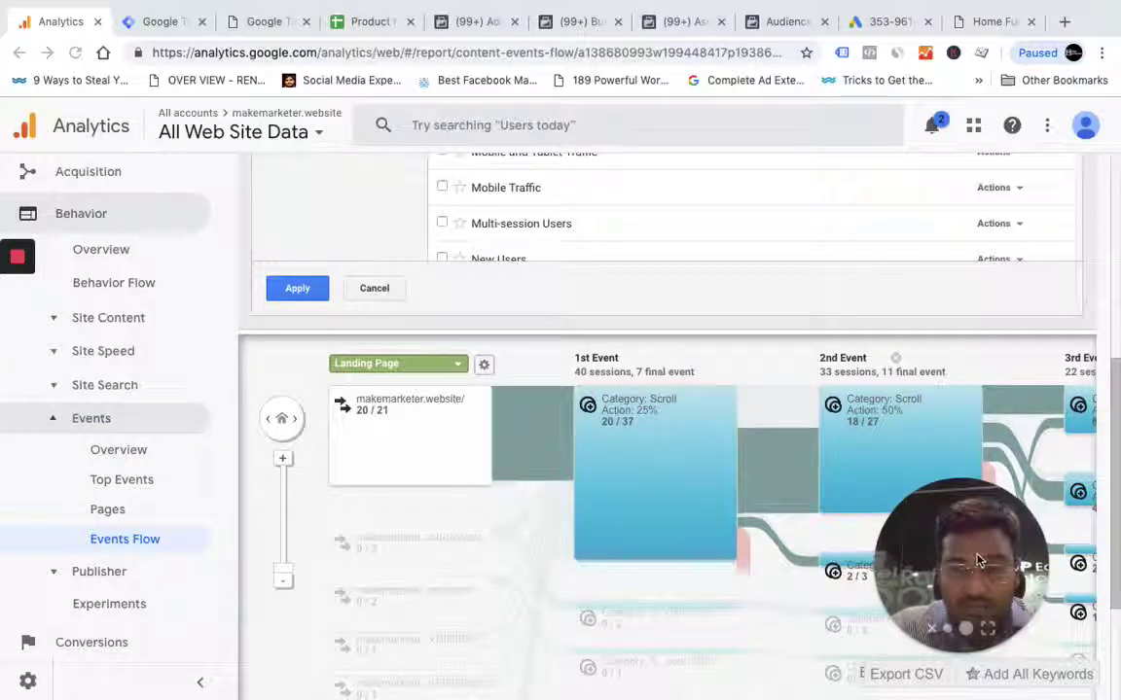
click(376, 289)
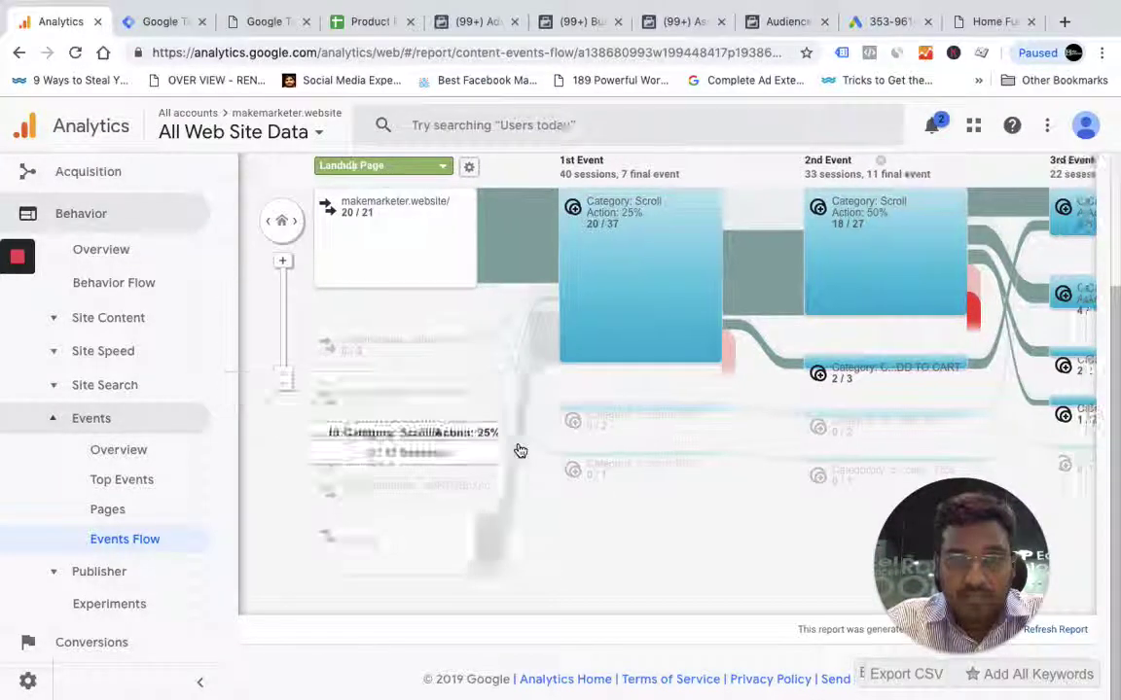
scroll(739, 320, up, 3)
Tick the Made a Purchase segment and apply the segments to the Events Flow.
click(484, 266)
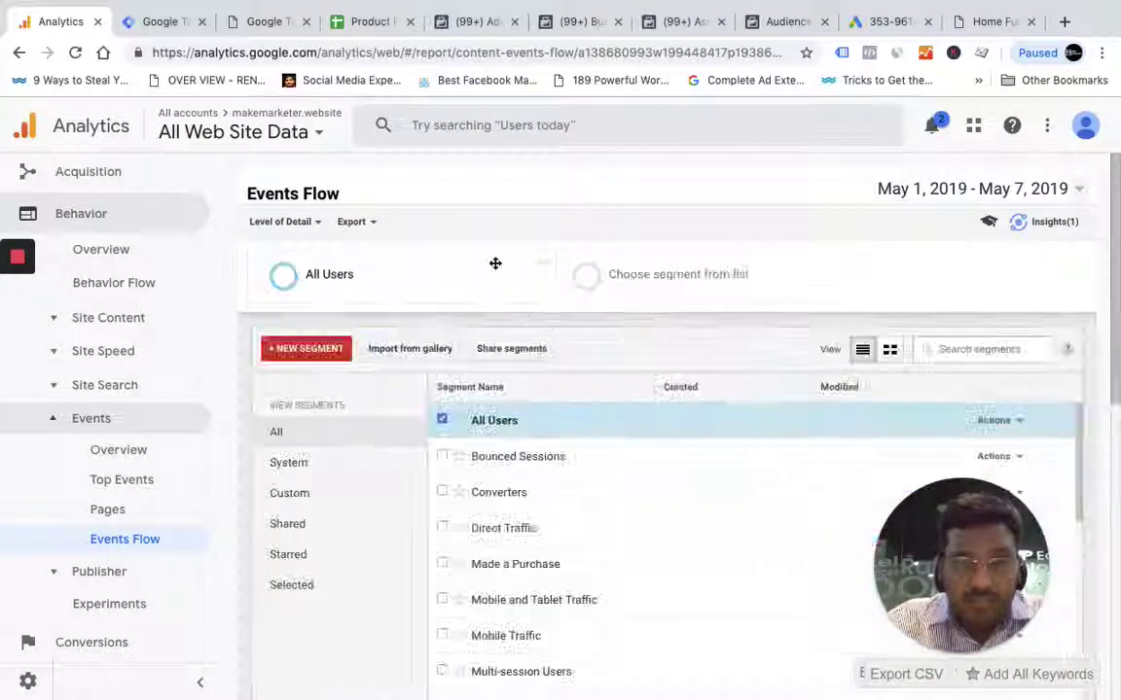
click(570, 580)
scroll(570, 580, down, 3)
scroll(375, 623, down, 3)
scroll(376, 622, down, 5)
scroll(380, 515, down, 2)
scroll(380, 515, up, 3)
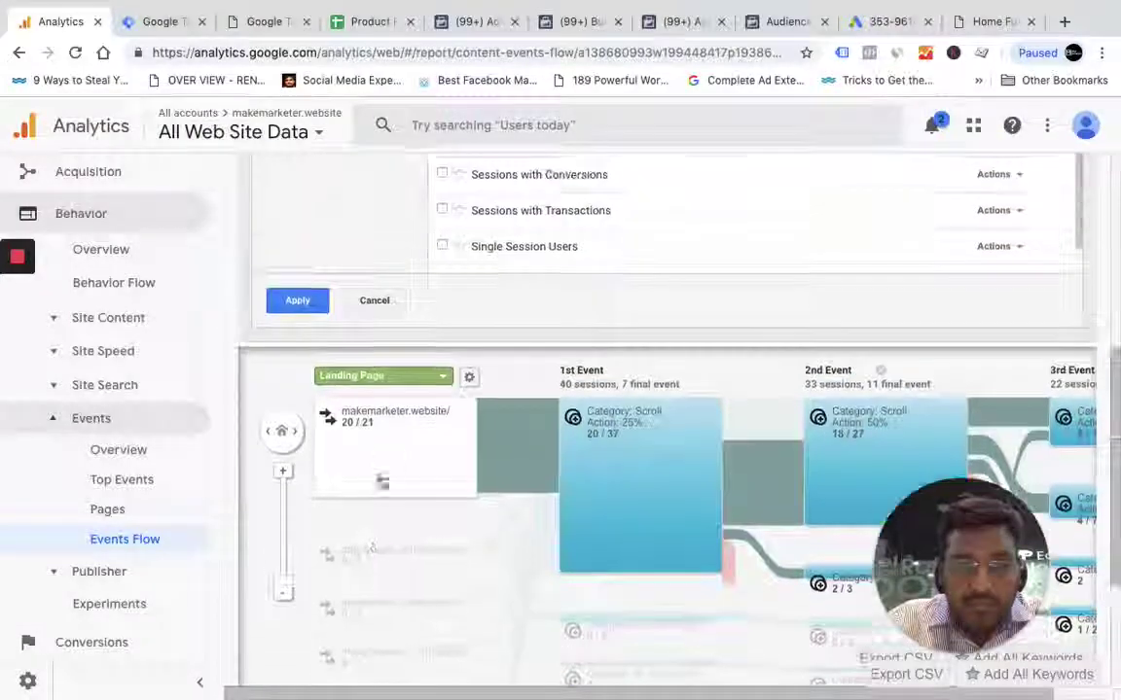
click(302, 303)
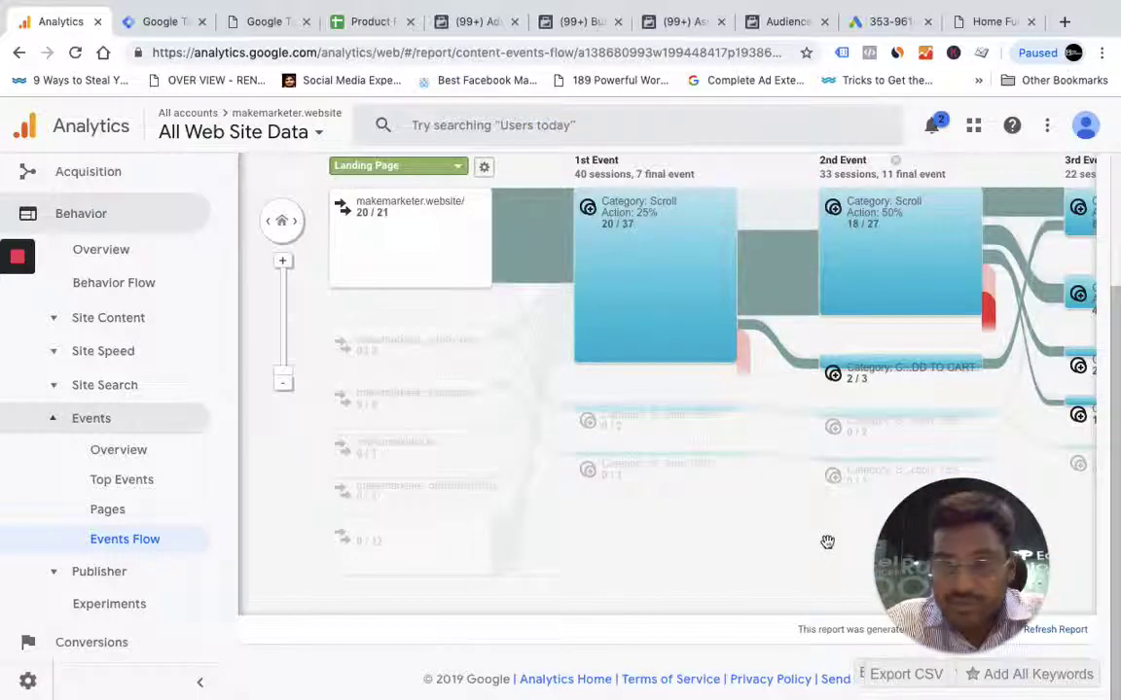
Pan to the 3rd and 4th Event columns and back, then inspect a landing-page node.
mouse_move(711, 431)
mouse_down()
mouse_move(514, 429)
mouse_move(125, 463)
mouse_move(463, 407)
mouse_up()
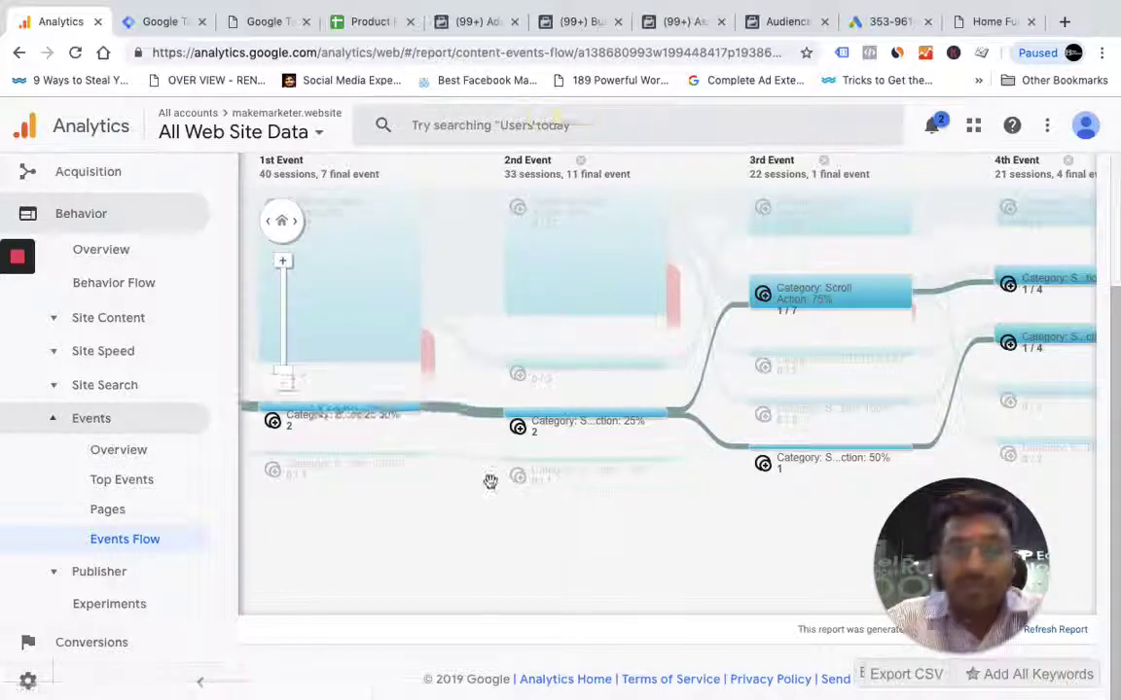
drag(491, 480, 776, 480)
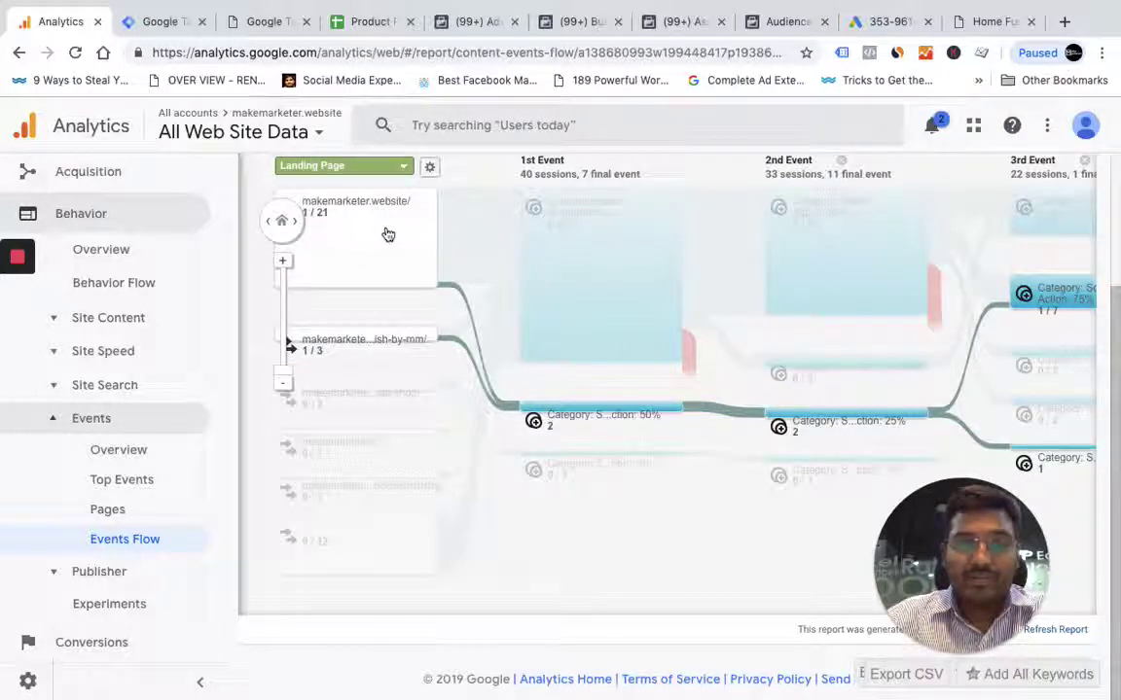
click(388, 231)
click(357, 424)
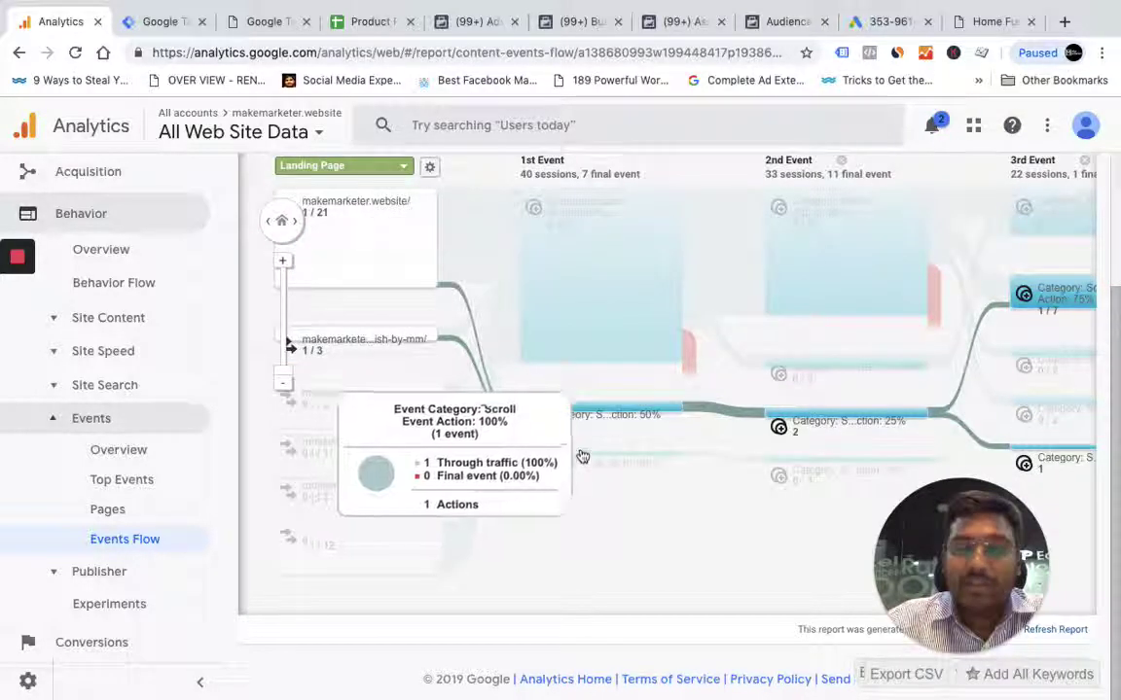